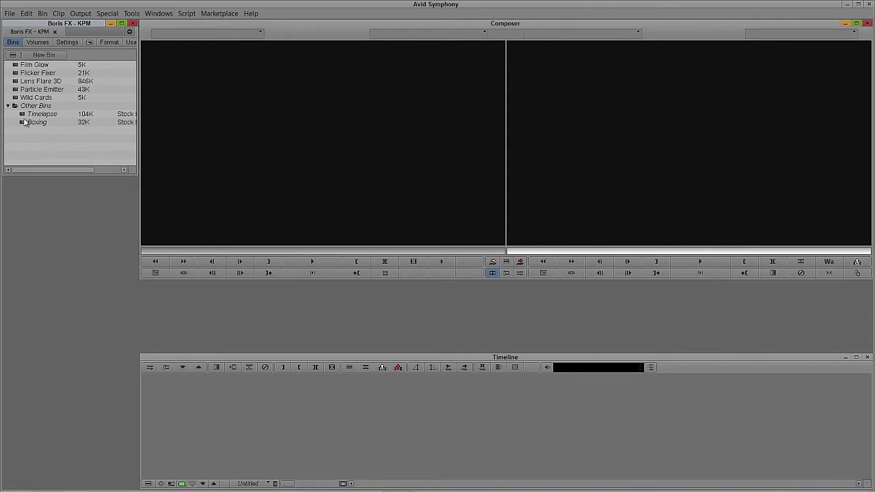
Step: Open the Wild Cards and Timelapse bins and enlarge the Timelapse bin window so its clip columns are readable
double_click(33, 98)
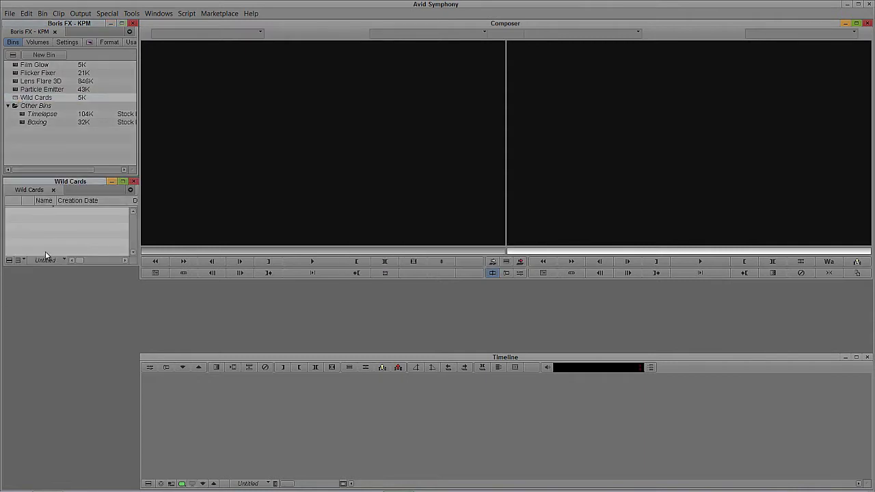
double_click(24, 115)
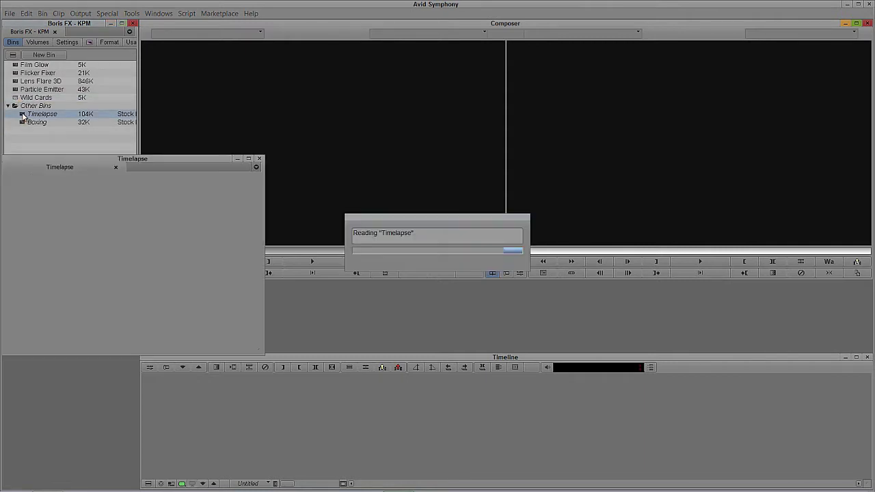
drag(254, 351, 127, 408)
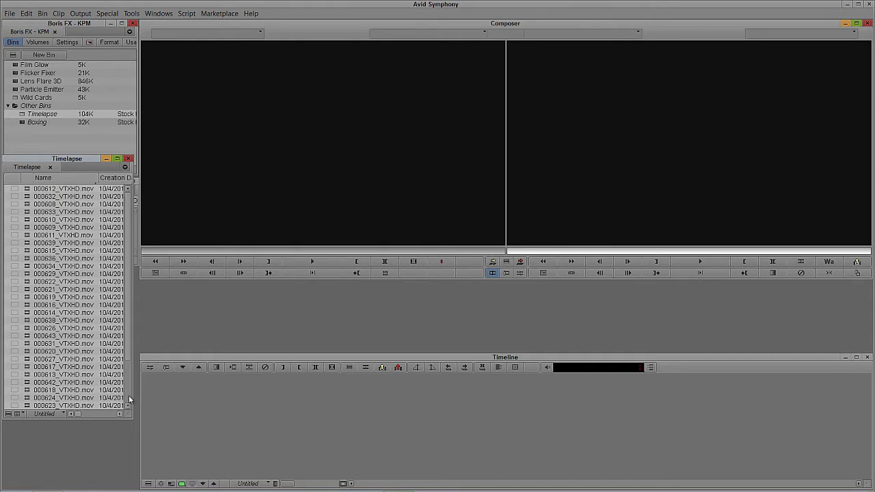
drag(132, 418, 283, 433)
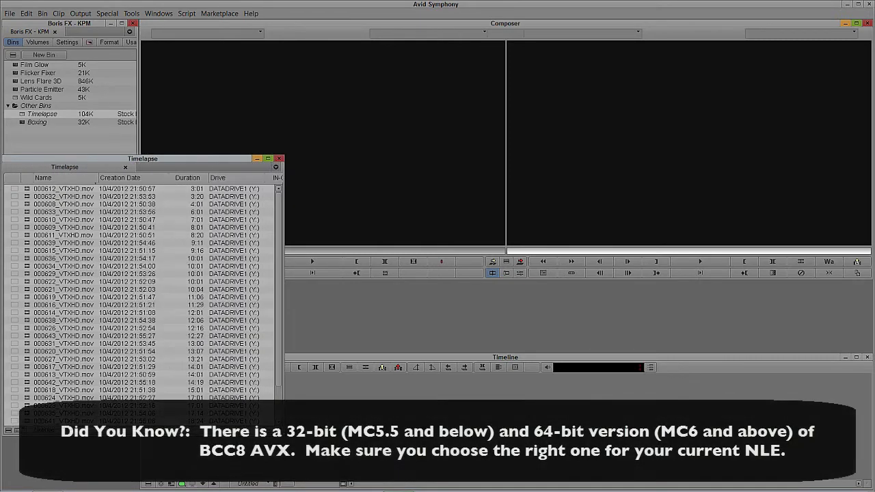
Step: Load 000629_VTXHD.mov from the Timelapse bin and overwrite it into a new sequence stored in the Wild Cards bin
double_click(29, 259)
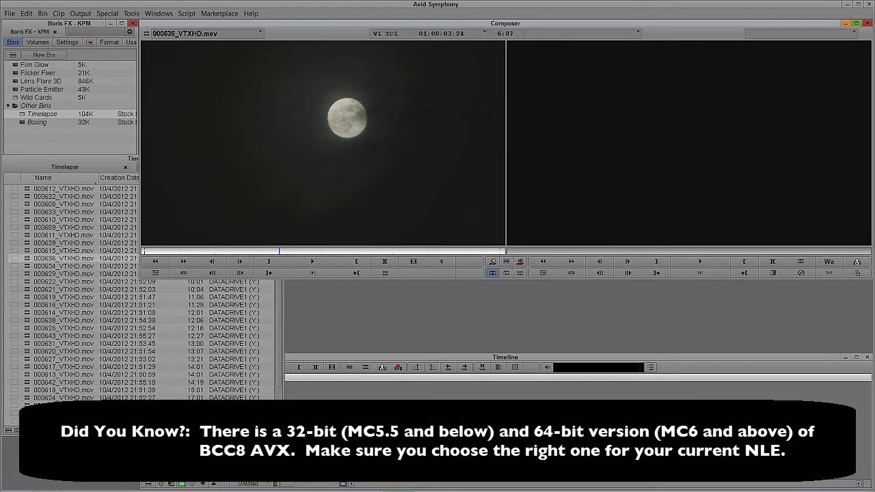
double_click(28, 266)
double_click(28, 274)
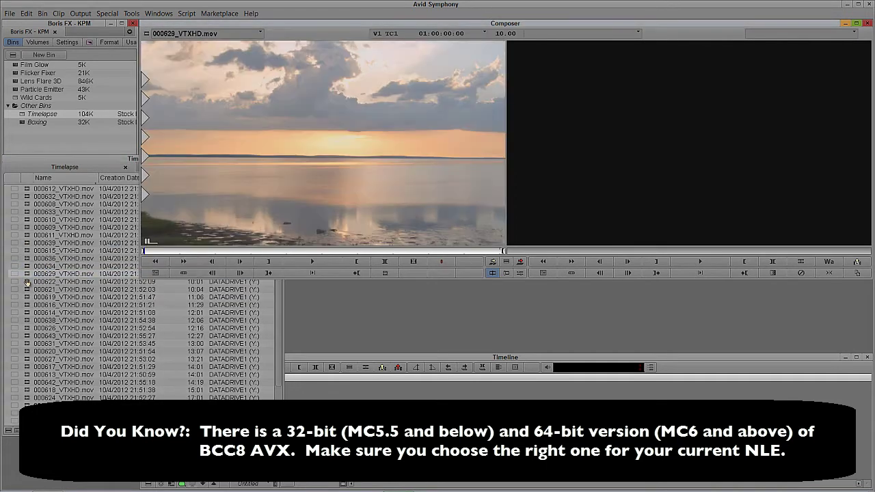
click(568, 185)
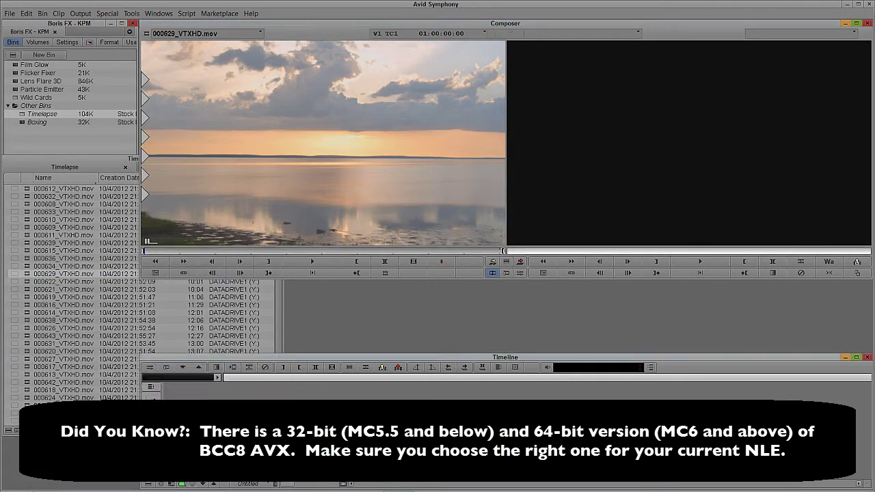
key(b)
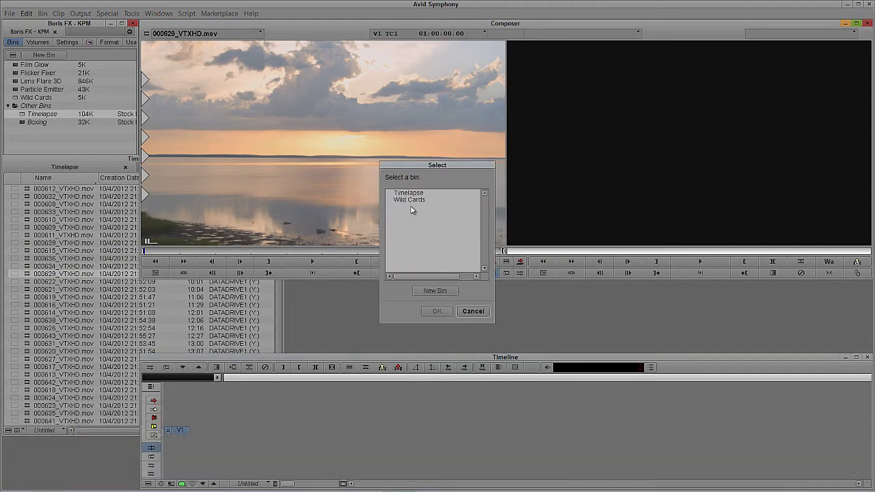
click(410, 199)
click(432, 313)
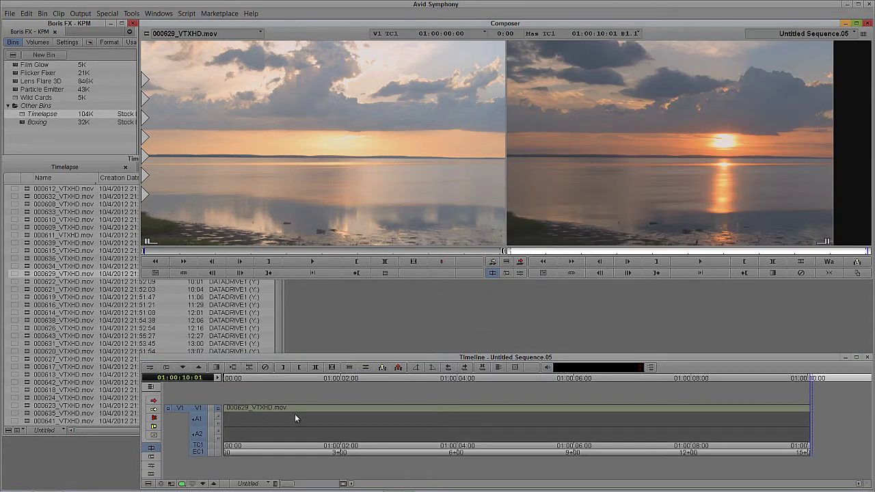
Step: Delete audio tracks A1 and A2 from the sequence and add five video tracks, V2 to V6
click(295, 413)
key(Delete)
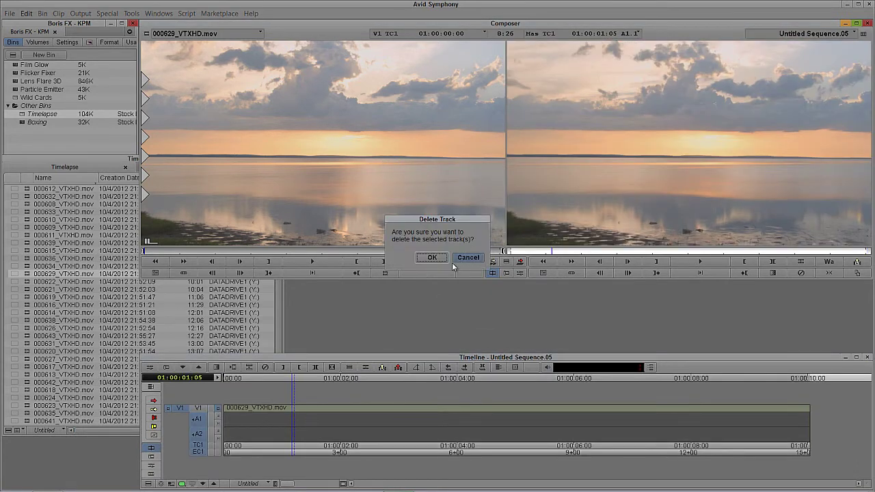
key(Return)
key(ctrl+y)
key(ctrl+y)
key(ctrl+y)
key(ctrl+y)
key(ctrl+y)
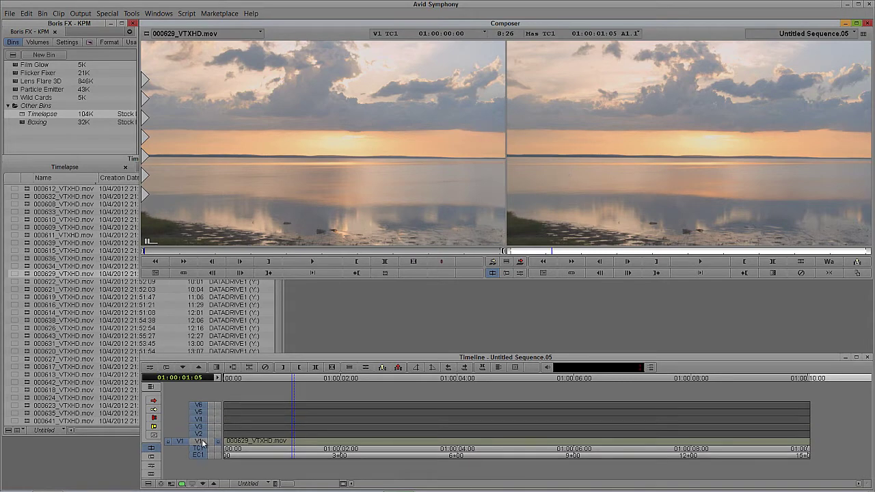
Step: Patch the source video to V2, load 000616_VTXHD.mov and edit it onto V2 above the first clip
drag(180, 441, 197, 406)
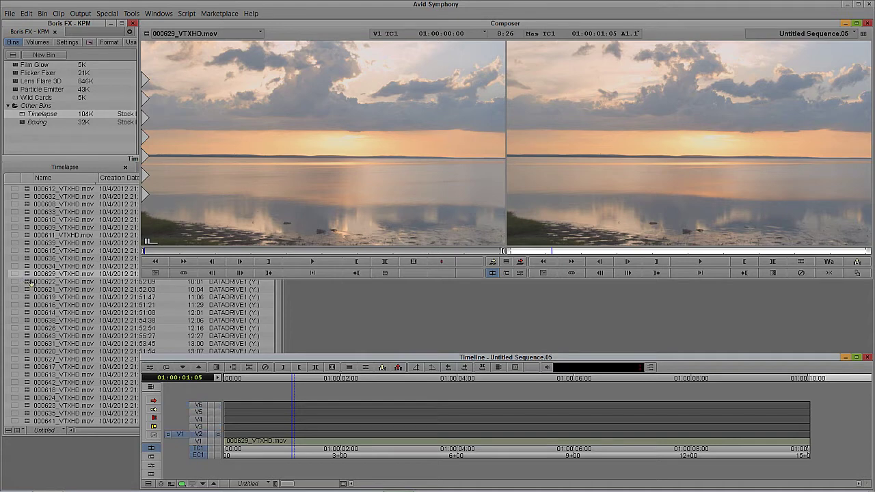
double_click(27, 281)
double_click(27, 290)
double_click(27, 297)
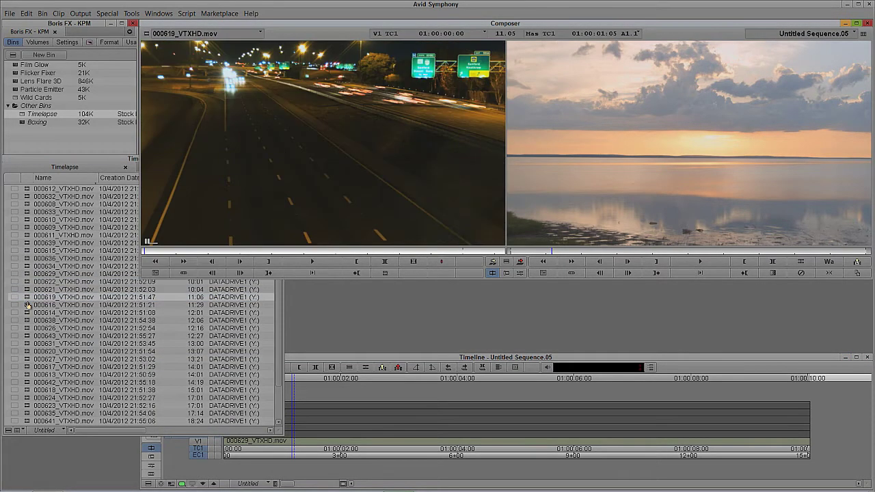
double_click(29, 305)
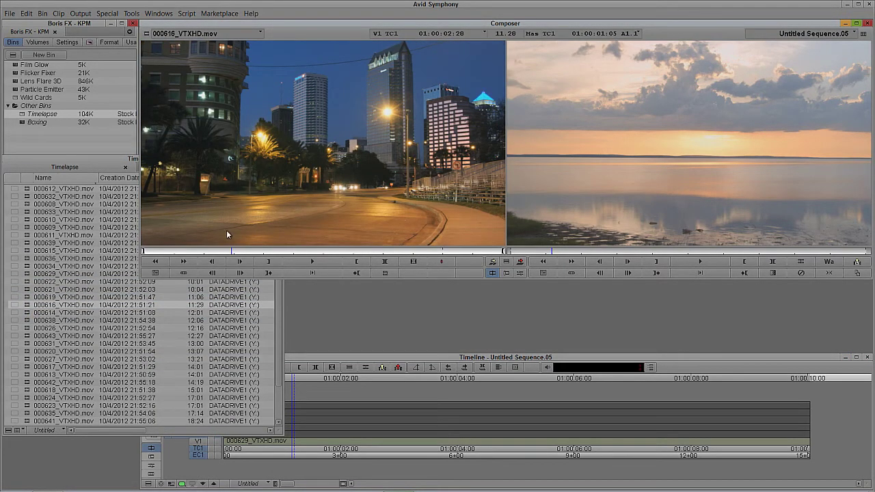
drag(227, 230, 256, 437)
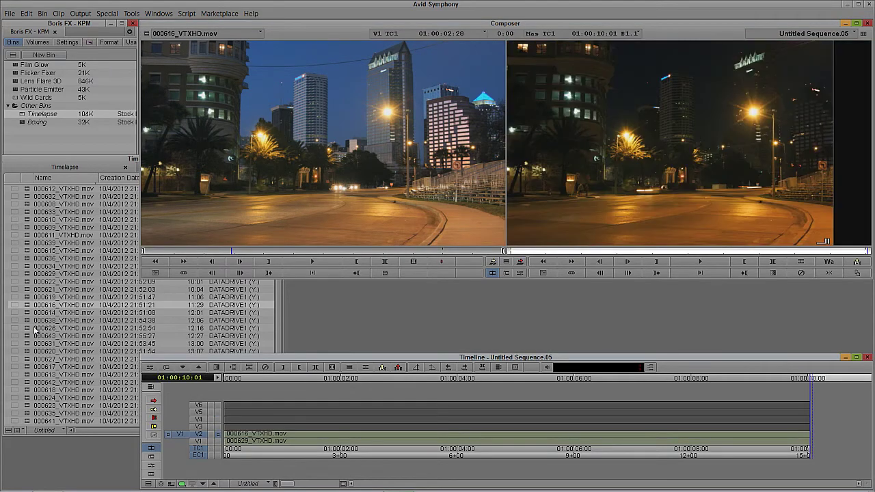
Step: Load 000638_VTXHD.mov, patch the source video to V3 and overwrite the clip onto that track
click(35, 330)
double_click(29, 312)
double_click(29, 320)
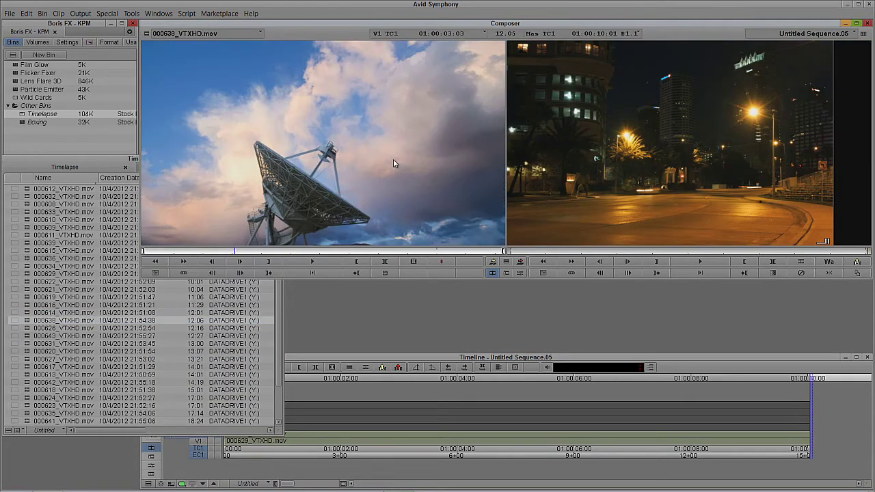
click(313, 427)
click(267, 440)
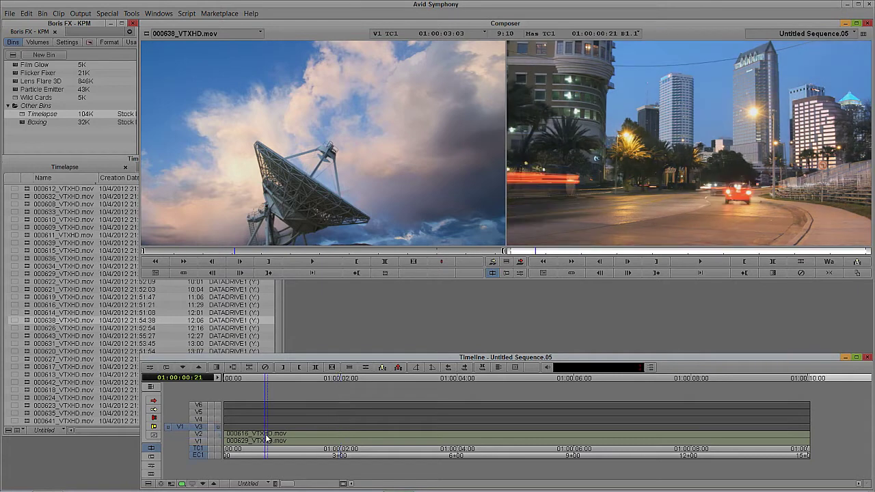
key(b)
Step: Load 000626_VTXHD.mov, patch the source video to V4 and overwrite the clip onto that track
drag(29, 328, 279, 226)
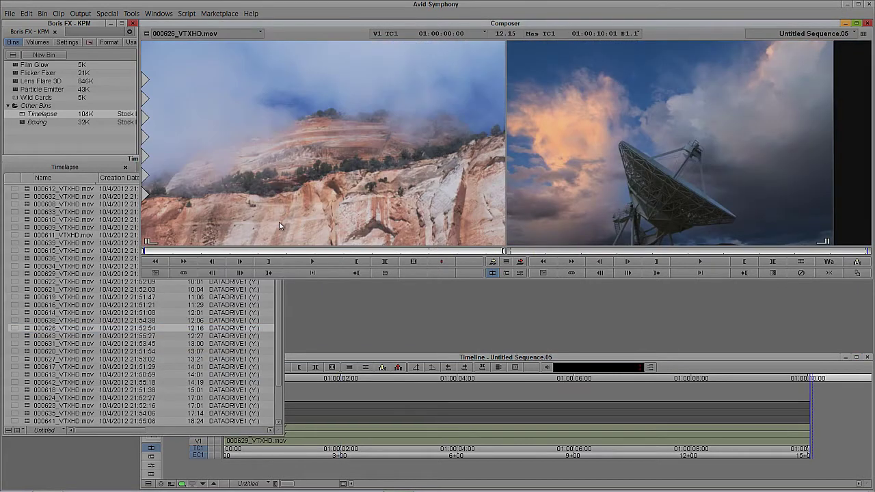
click(315, 415)
drag(314, 415, 291, 415)
click(199, 427)
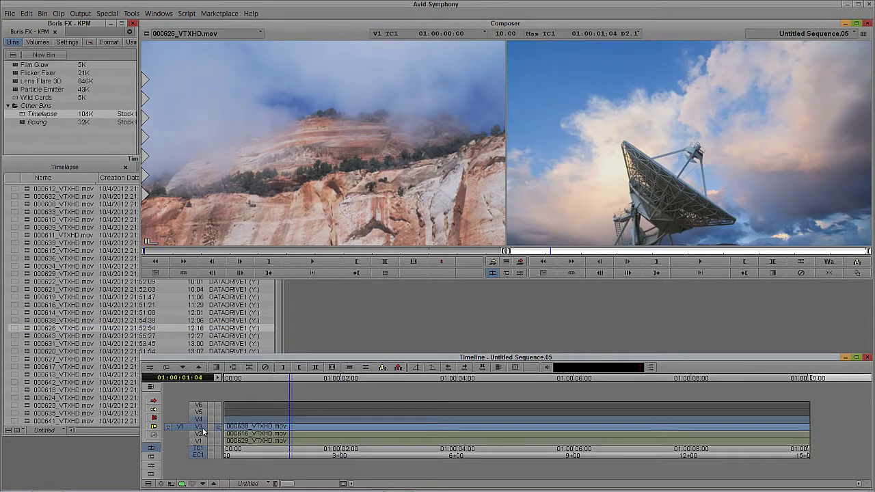
key(b)
Step: Load 000643_VTXHD.mov, patch the source video to V5 and overwrite the clip onto that track
drag(29, 336, 323, 194)
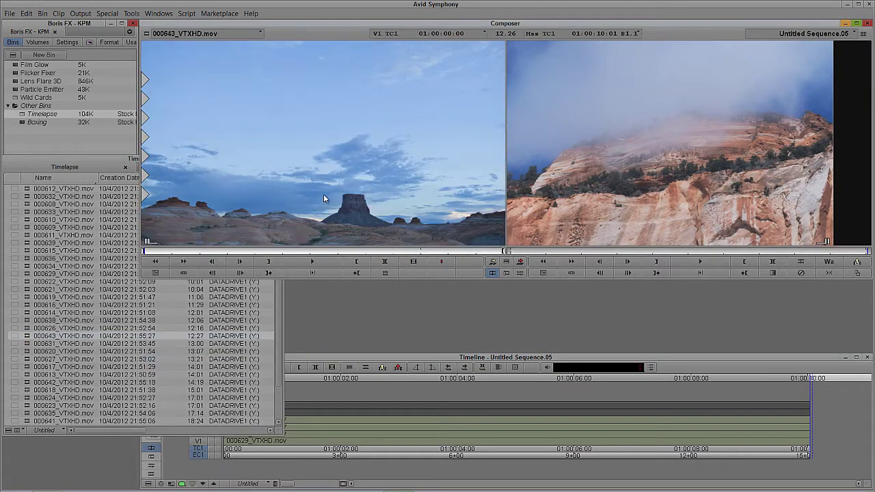
click(337, 425)
click(199, 413)
click(275, 427)
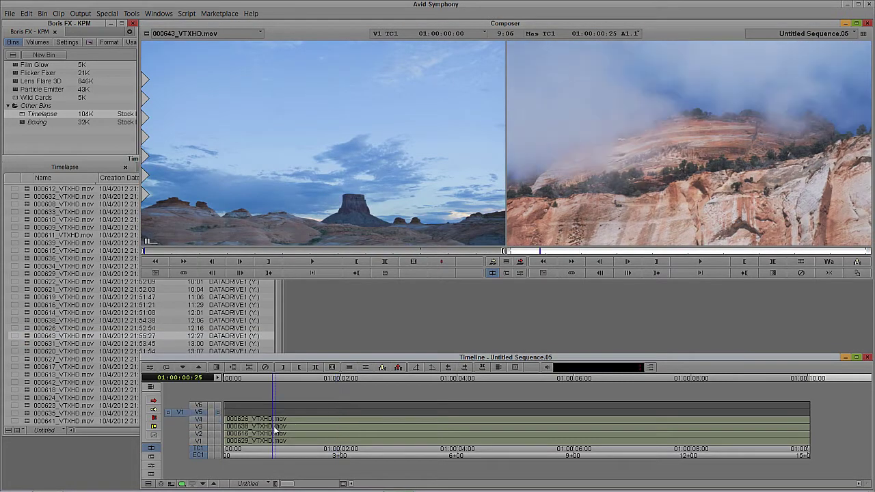
key(b)
Step: Load 000631_VTXHD.mov, overwrite it onto V6 and park the playhead at 01:00:03:01
drag(30, 343, 260, 178)
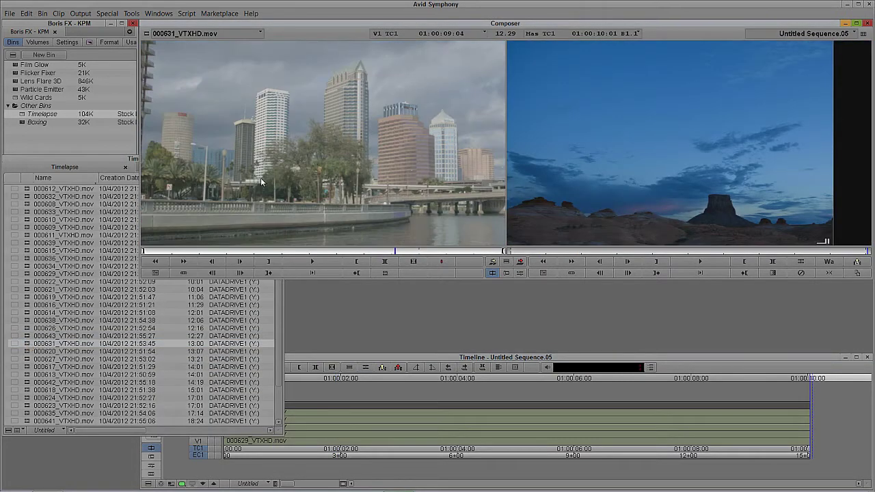
click(419, 435)
click(299, 427)
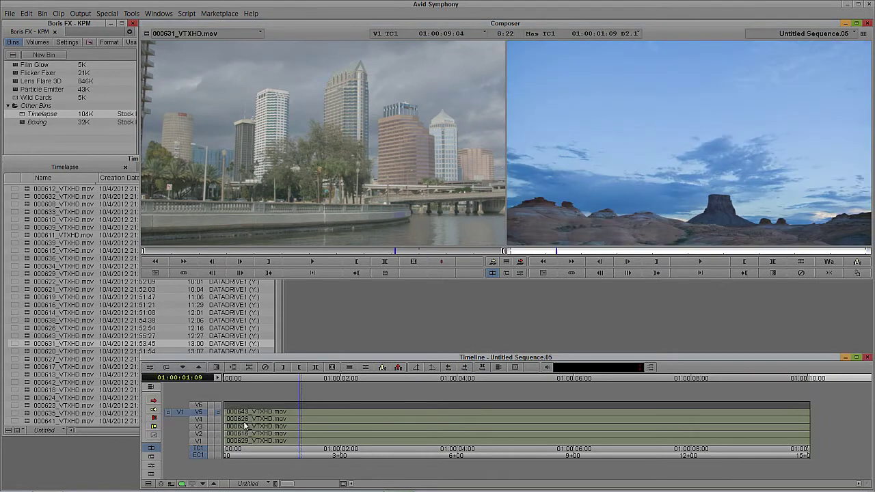
click(199, 406)
key(b)
click(402, 425)
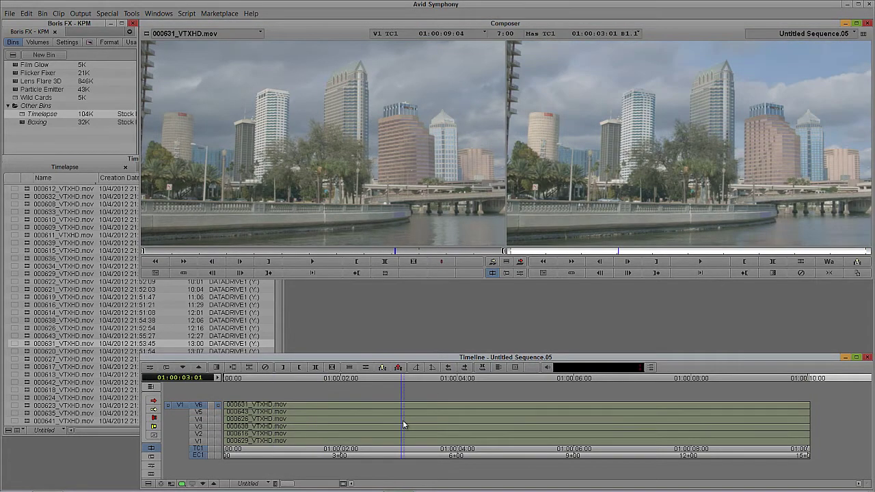
Step: Bring up the Effect Palette, close the Timelapse bin and move the palette clear of the project window
key(ctrl+8)
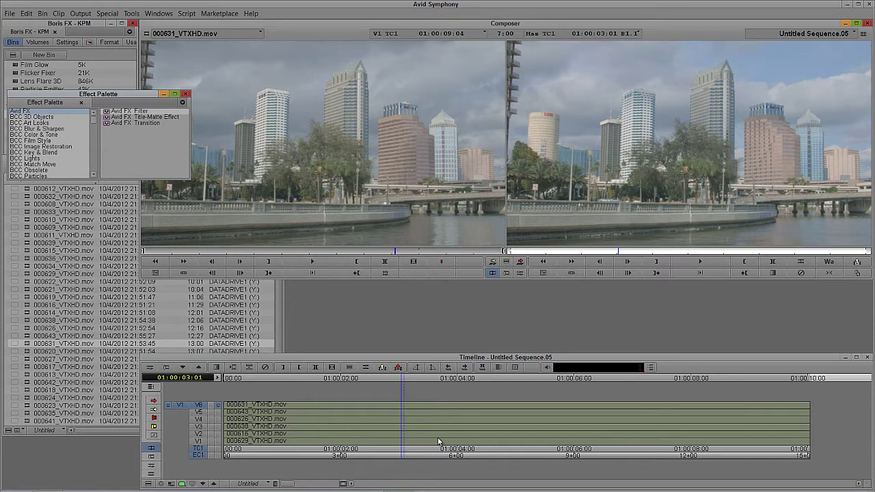
click(241, 320)
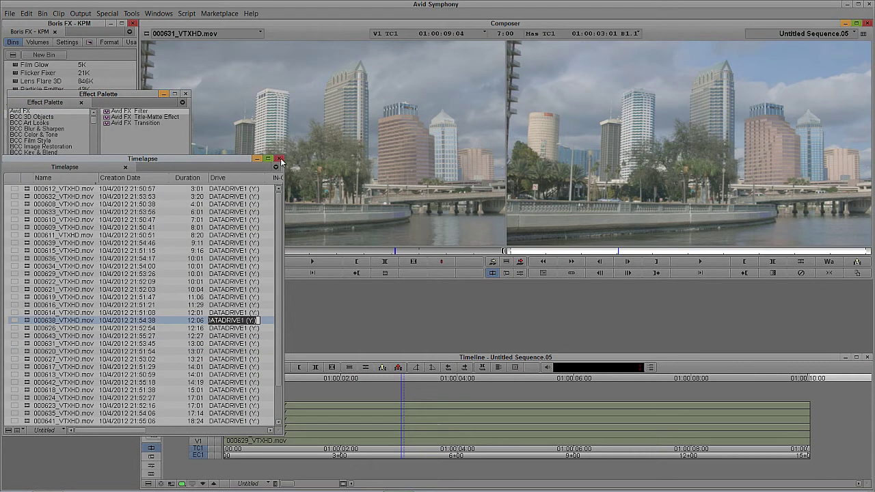
click(280, 160)
drag(122, 99, 158, 174)
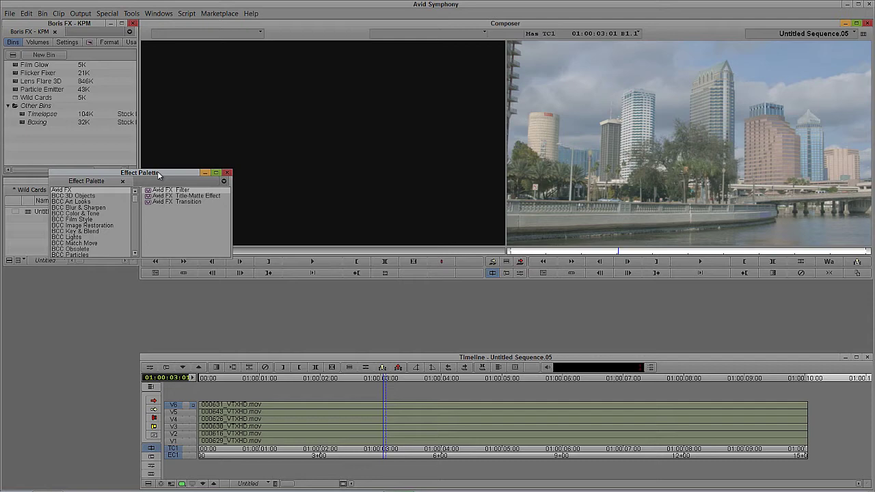
Step: Apply the BCC Wild Cards effect from the BCC Particles category to the 000631_VTXHD.mov clip on V6
click(89, 255)
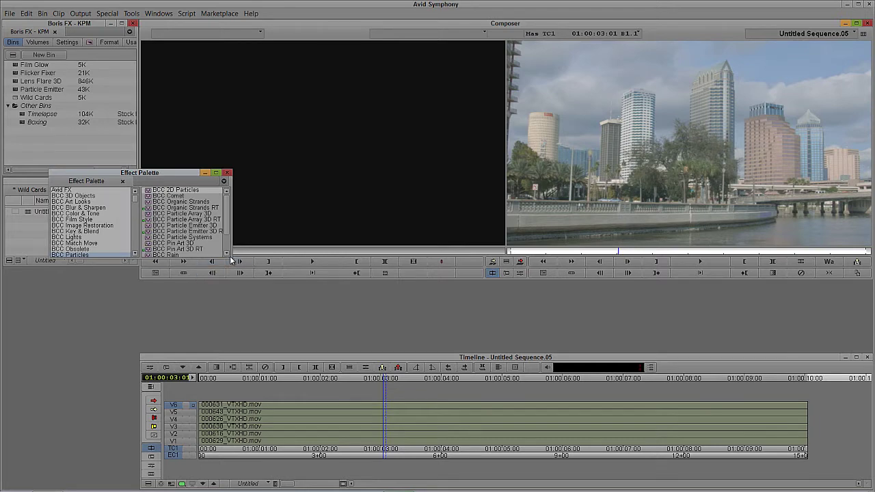
drag(231, 260, 231, 313)
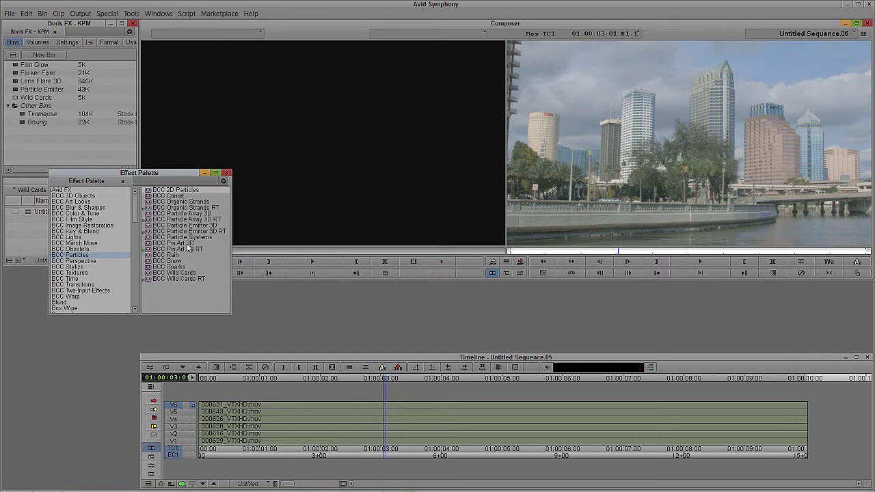
click(175, 273)
drag(150, 172, 119, 101)
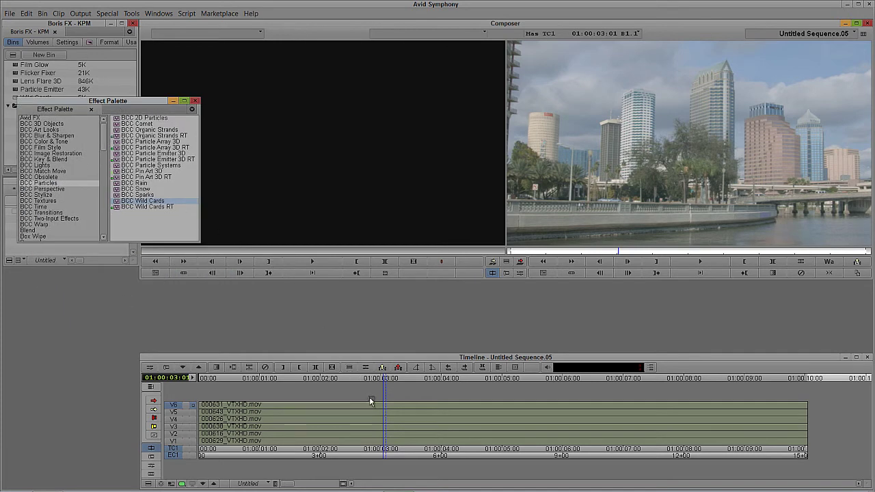
drag(369, 401, 373, 403)
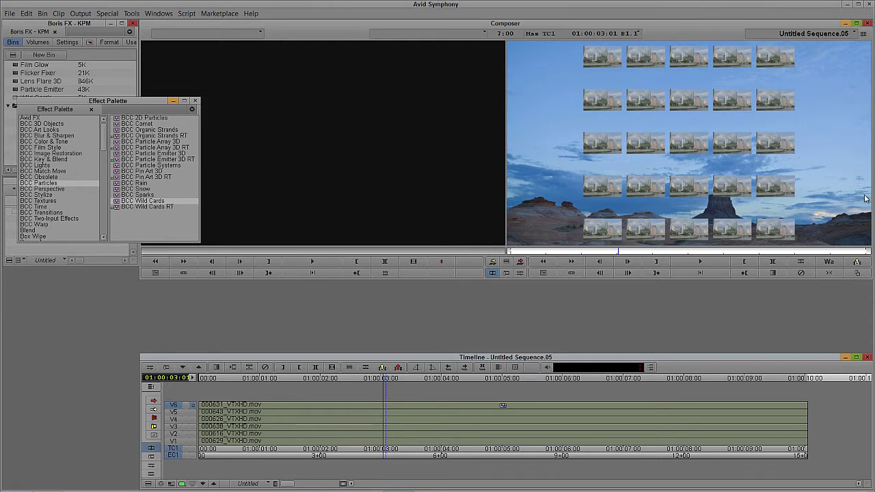
Step: Monitor V5 alone, restore monitoring to V6, and open the Wild Cards effect in the Effect Editor, moved clear of the record monitor
click(194, 419)
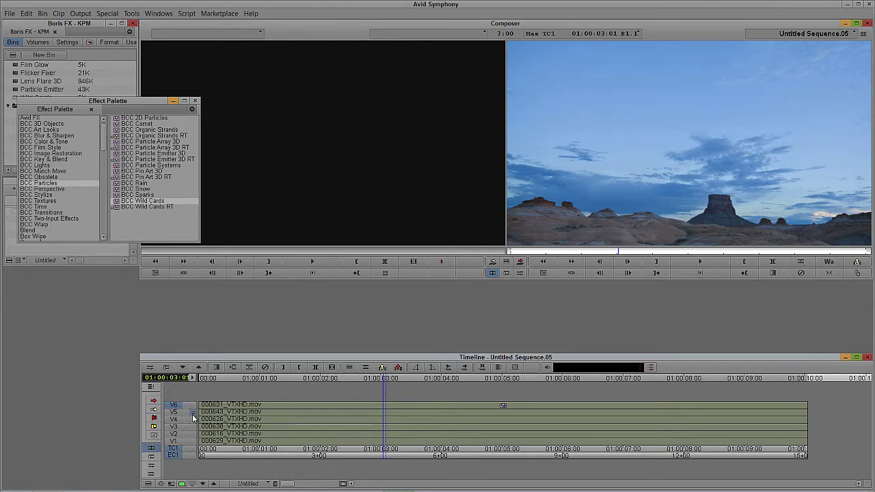
click(192, 408)
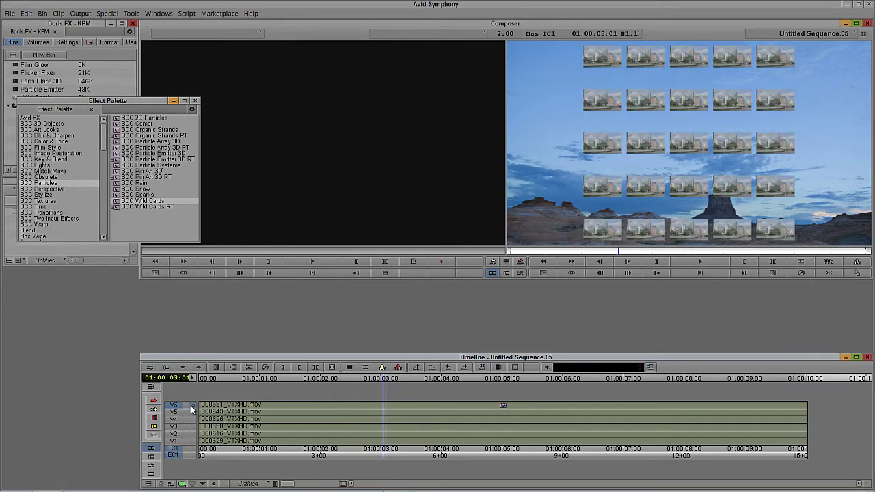
key(shift+F10)
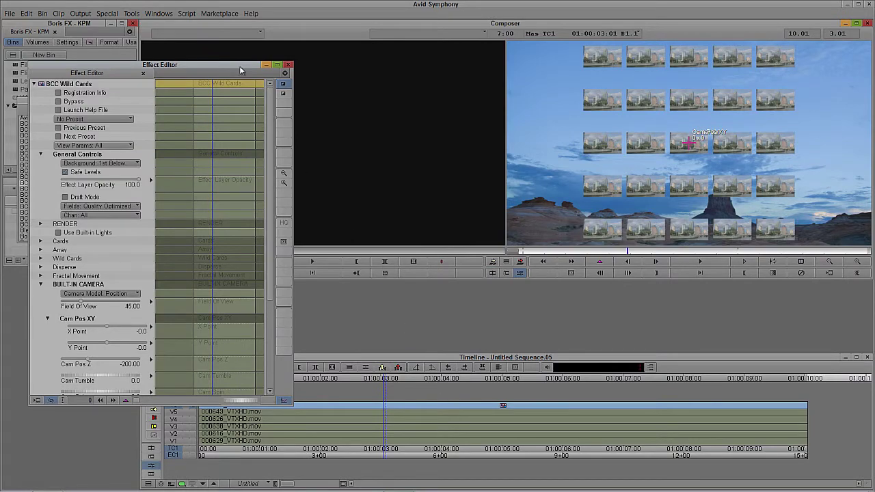
drag(241, 66, 180, 91)
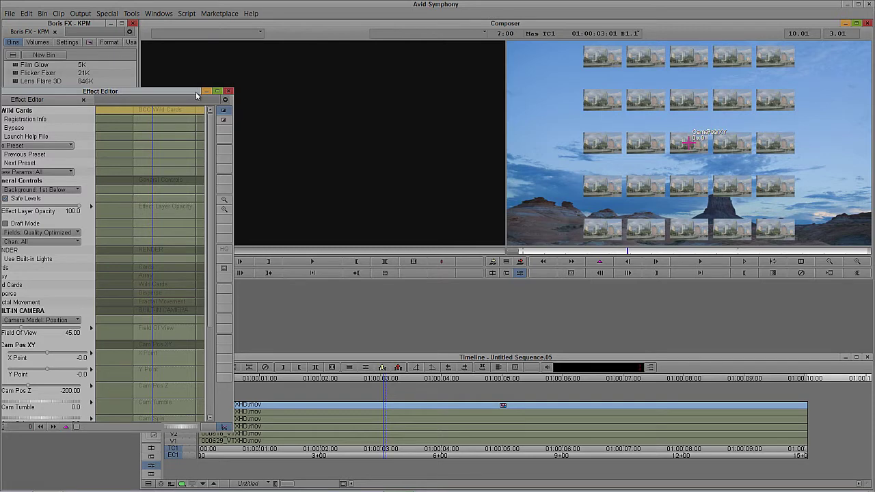
Step: Move the Effect Editor so its full parameter list is in view and set the Wild Cards Background to None
drag(196, 93, 82, 102)
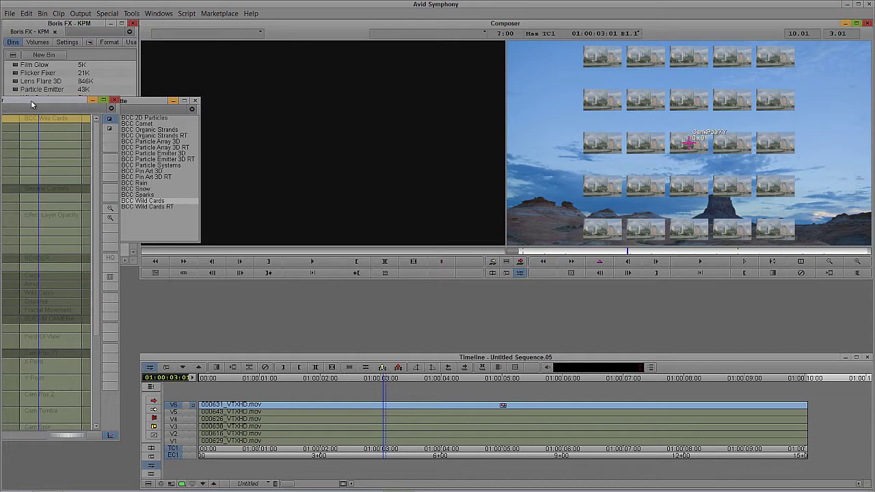
drag(30, 100, 240, 63)
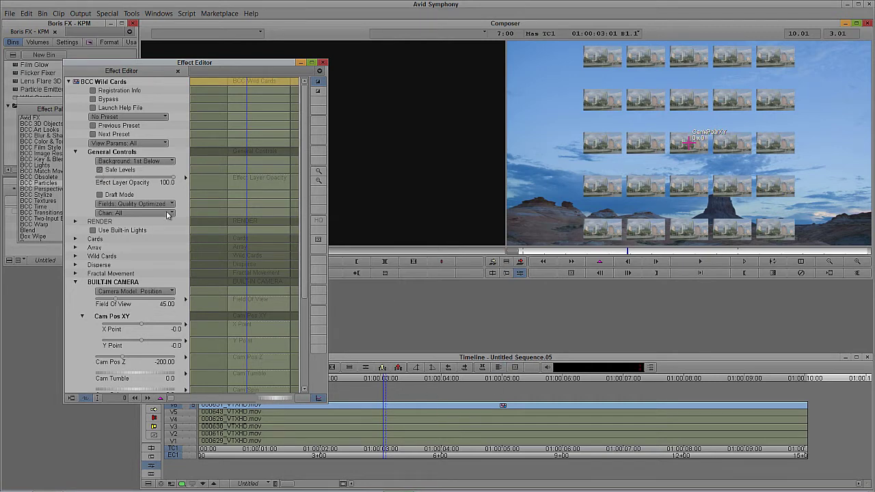
click(150, 162)
click(143, 172)
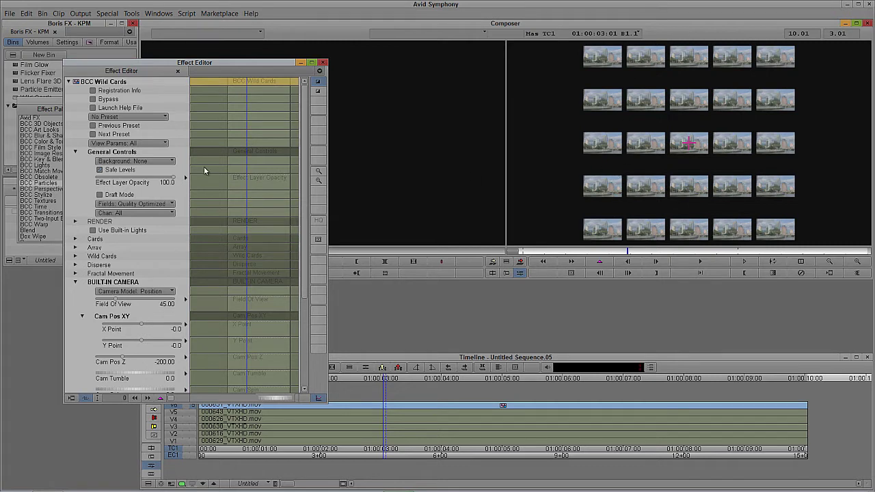
Step: Collapse the Built-in Camera group, expand Cards, and set Spin to 114 and Back Face to 4th Below
click(76, 283)
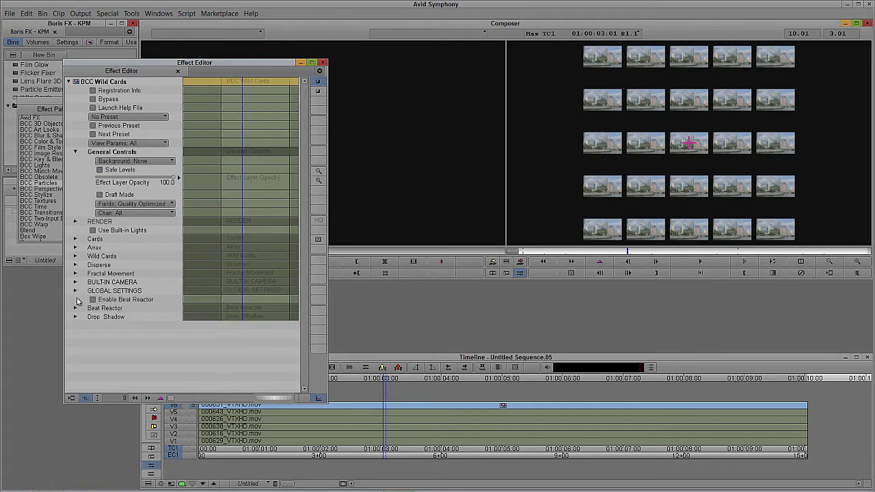
click(76, 239)
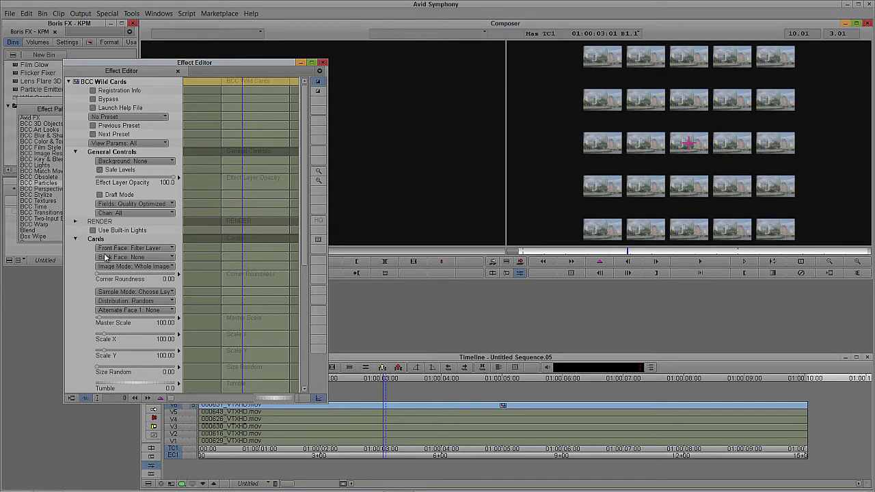
drag(303, 198, 308, 273)
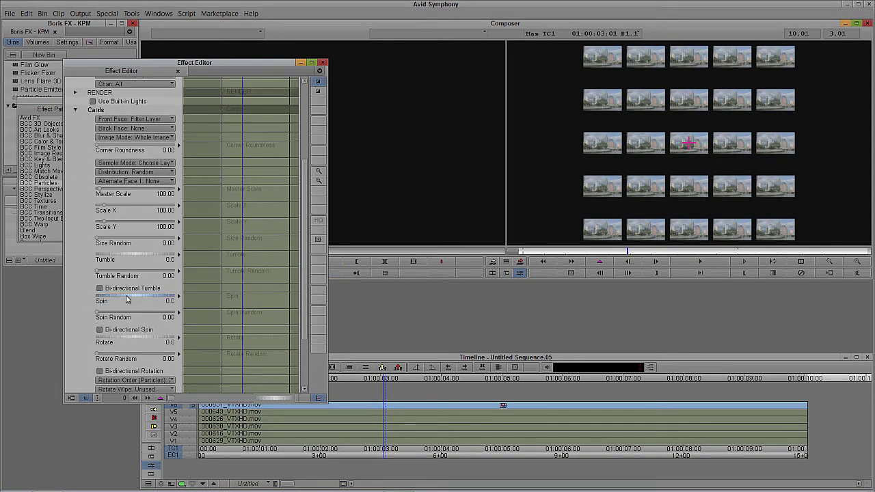
drag(125, 299, 188, 303)
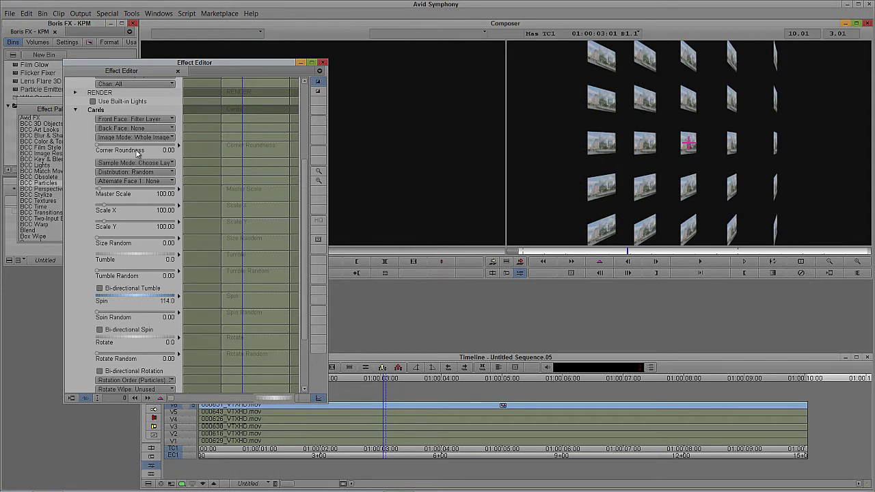
click(117, 129)
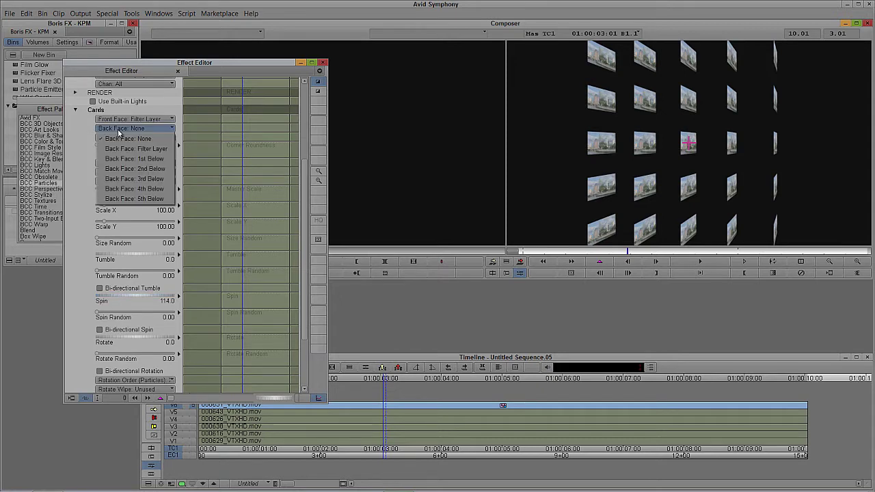
click(133, 189)
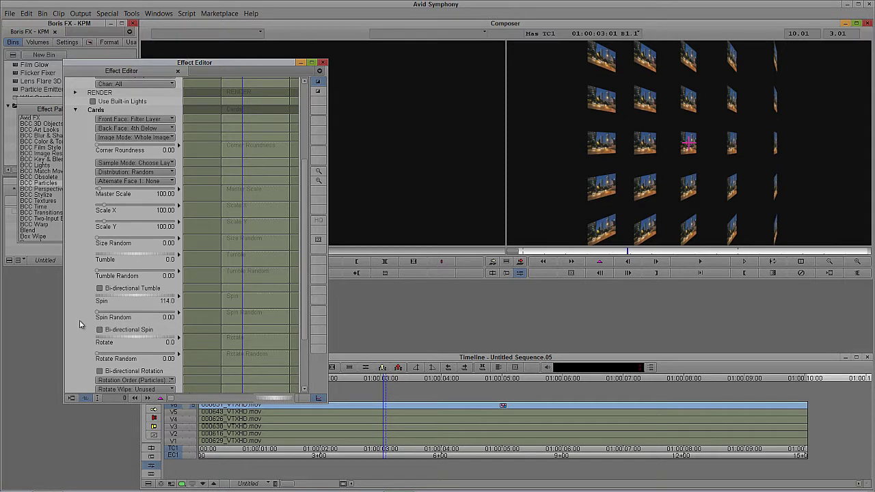
Step: Try a Spin Random of about 56.71 on the cards with Spin reduced to 54
click(146, 299)
mouse_move(150, 300)
mouse_down()
mouse_move(176, 298)
mouse_move(104, 301)
mouse_move(133, 301)
mouse_move(106, 313)
mouse_move(142, 313)
mouse_up()
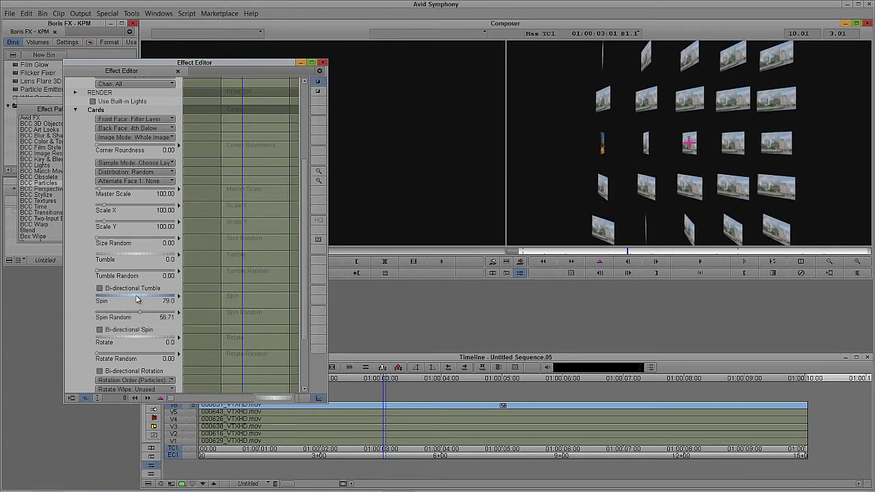
drag(143, 300, 119, 302)
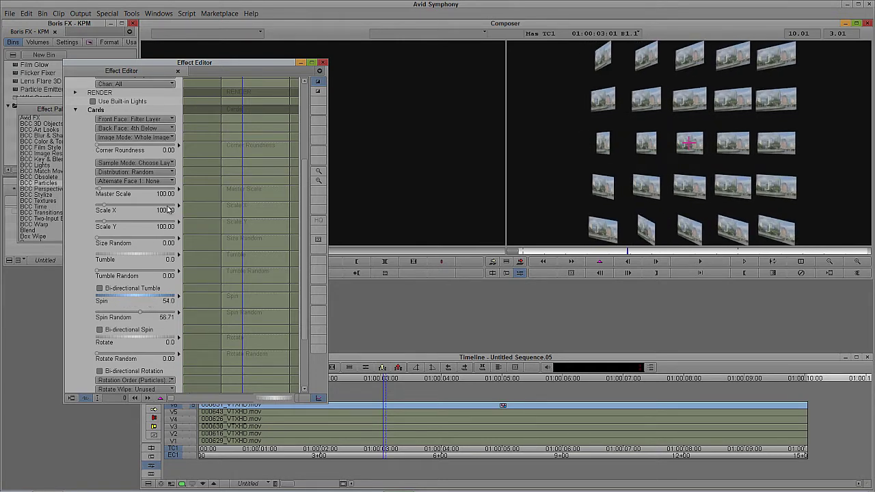
Step: Try a Size Random of about 26.22 on the cards with Tumble at -2, Spin at 103 and Rotate at 24
drag(99, 238, 127, 243)
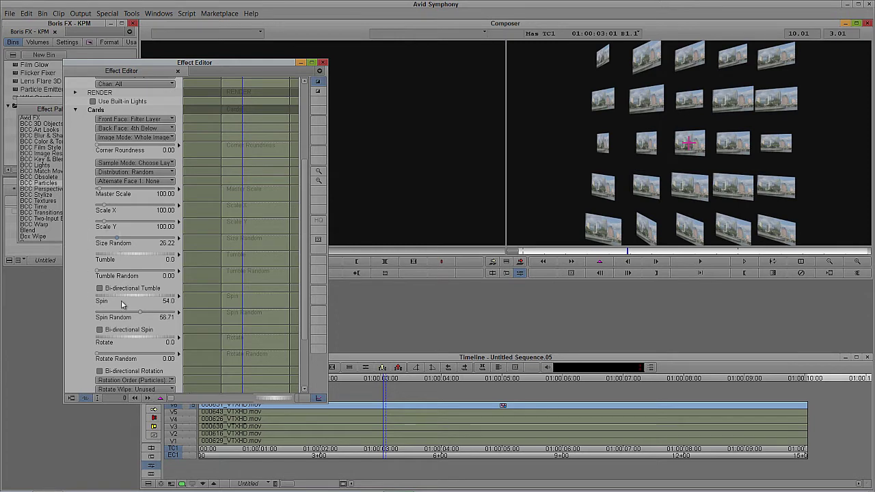
click(115, 256)
mouse_move(121, 256)
mouse_down()
mouse_move(137, 258)
mouse_move(111, 256)
mouse_up()
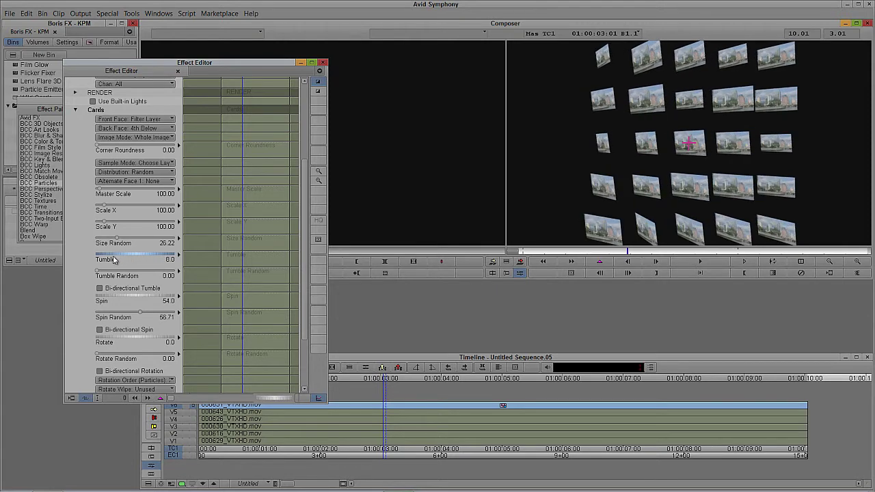
drag(112, 303, 119, 299)
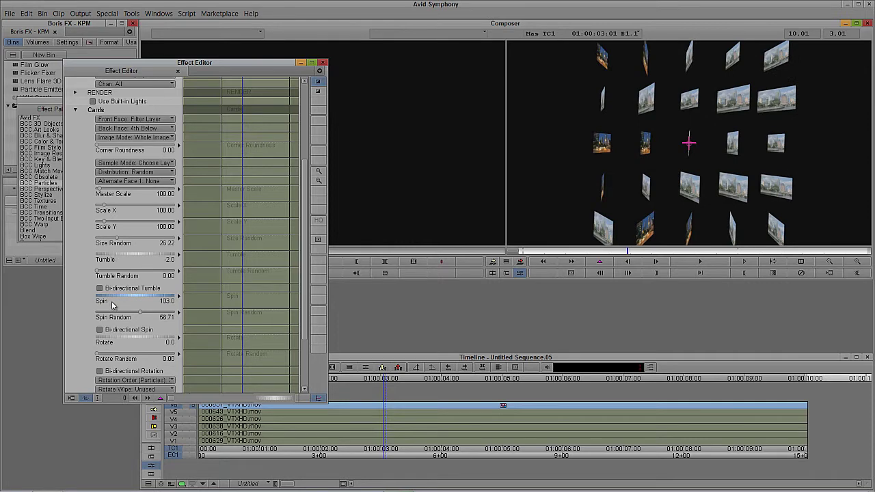
mouse_move(115, 340)
mouse_down()
mouse_move(135, 337)
mouse_move(91, 339)
mouse_move(124, 339)
mouse_up()
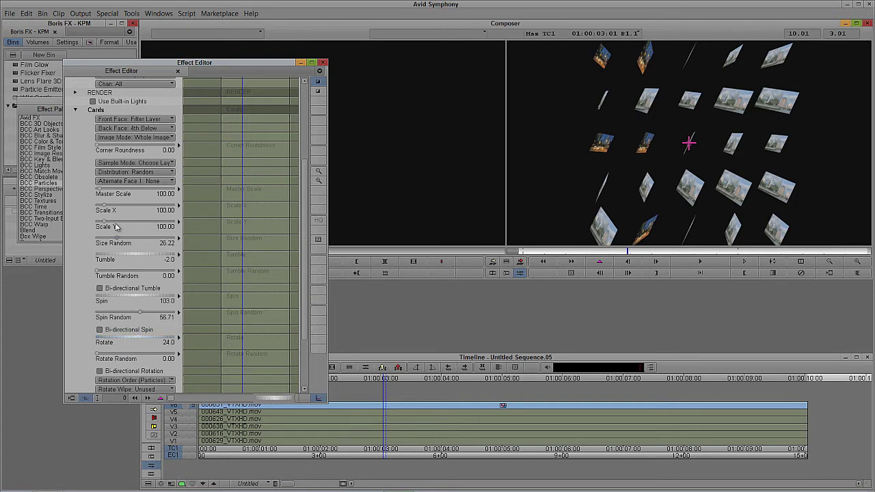
Step: Reset the cards' Size Random, Tumble, Spin, Spin Random and Rotate values to 0
drag(117, 238, 96, 238)
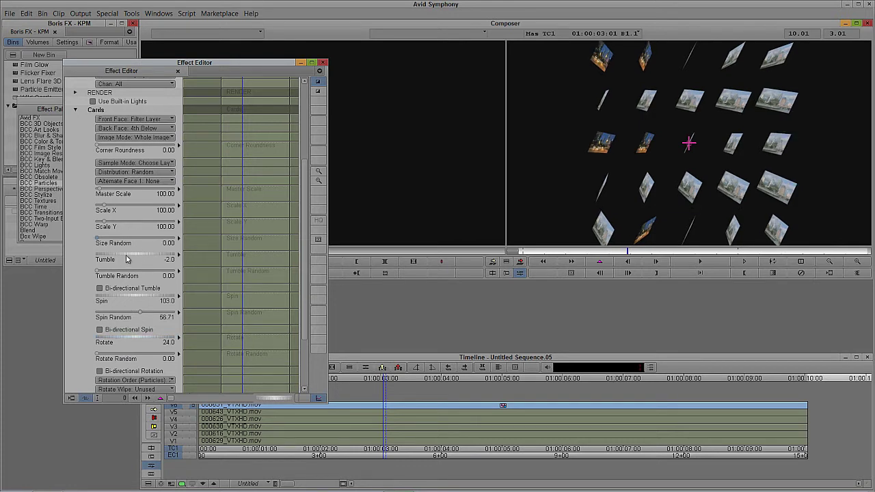
click(126, 255)
text(0)
key(Return)
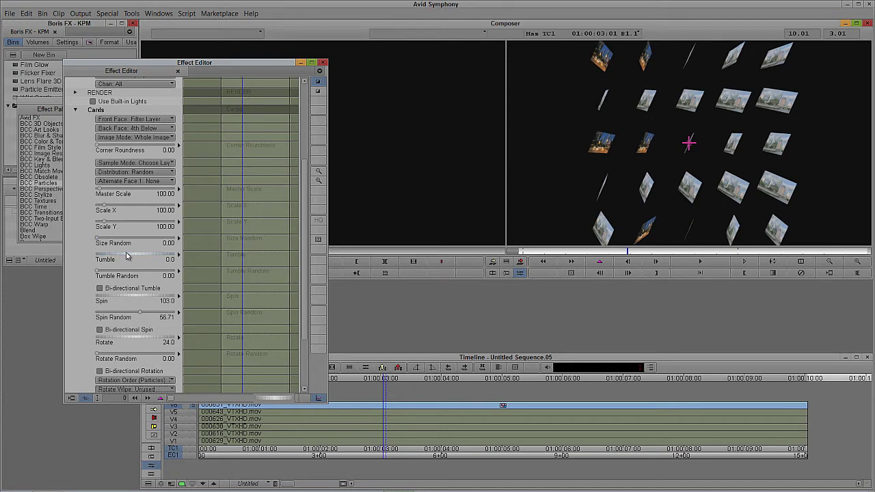
click(135, 297)
text(0)
key(Return)
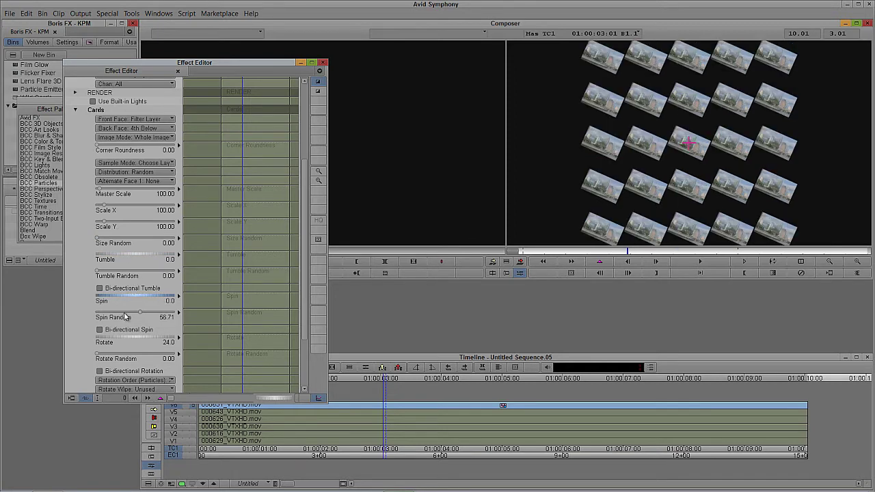
text(0)
key(Return)
click(134, 341)
text(00)
key(Return)
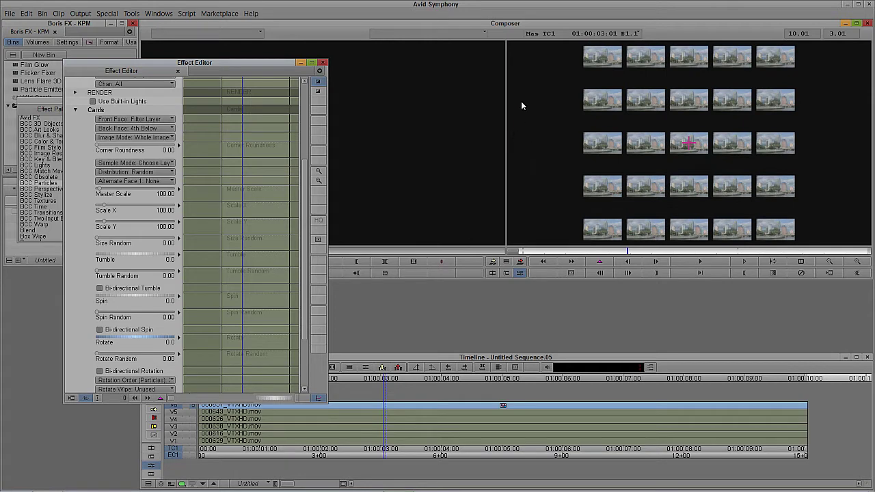
Step: Expand the Array group and test the array's rotation, including Rotate X at 4, returning all rotations to 0
drag(305, 187, 318, 239)
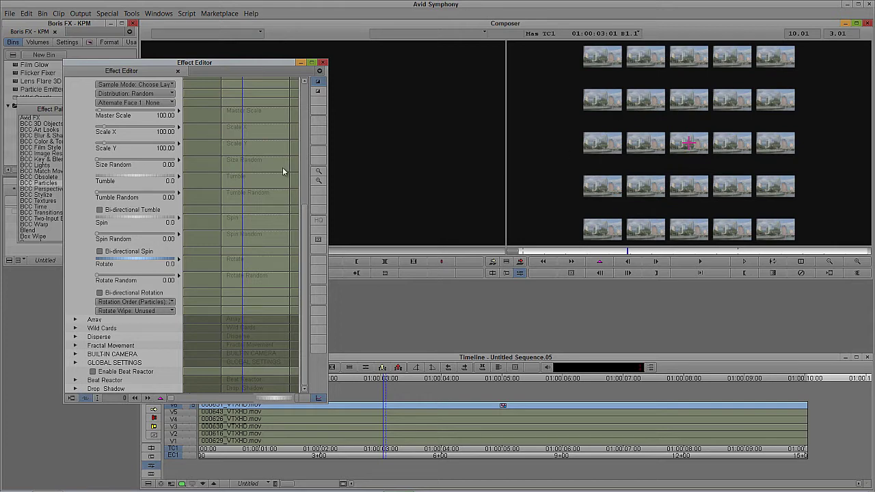
click(75, 320)
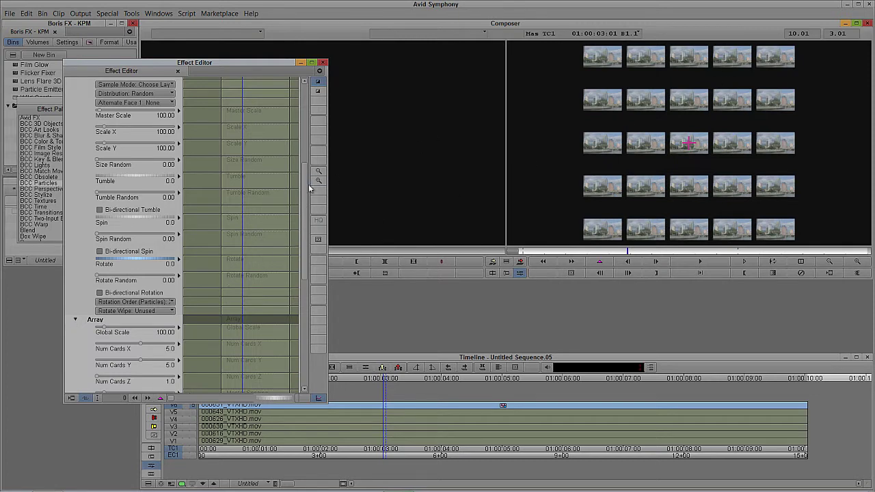
drag(306, 185, 305, 223)
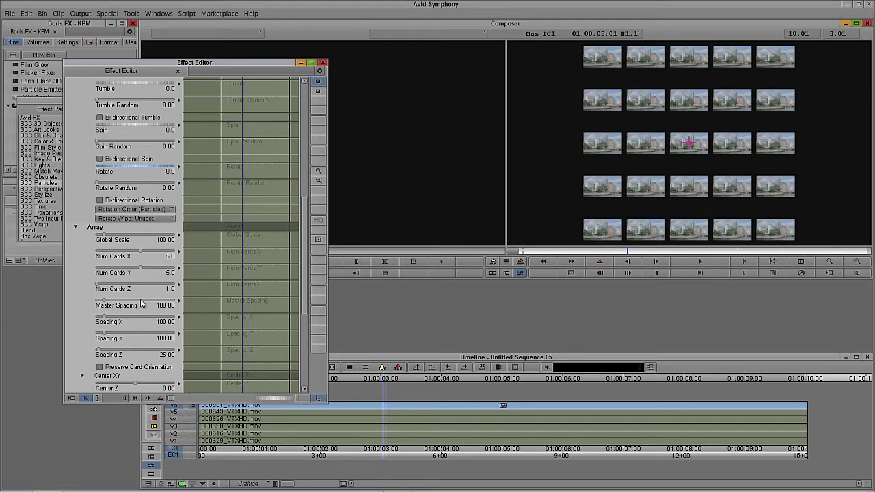
scroll(76, 275, down, 2)
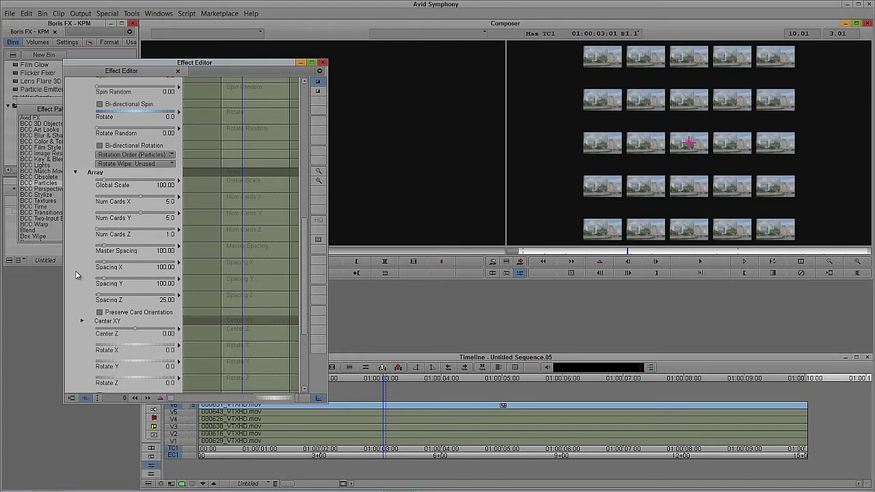
scroll(76, 275, down, 2)
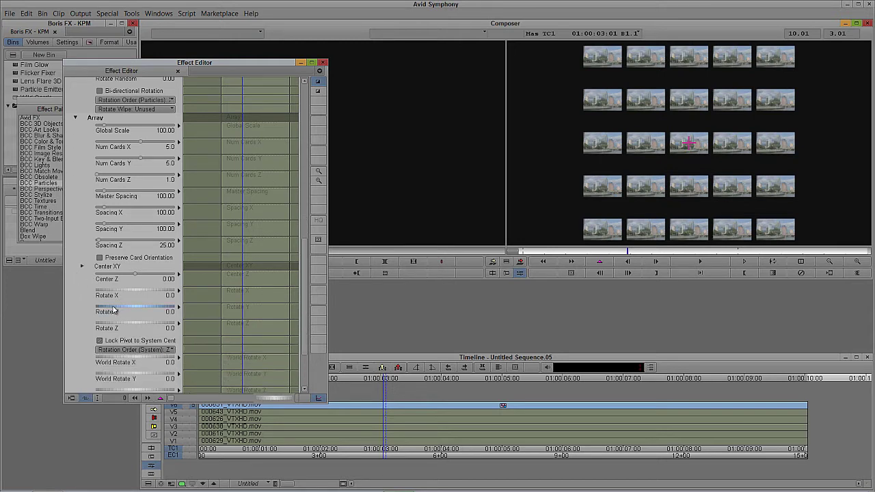
drag(115, 311, 124, 295)
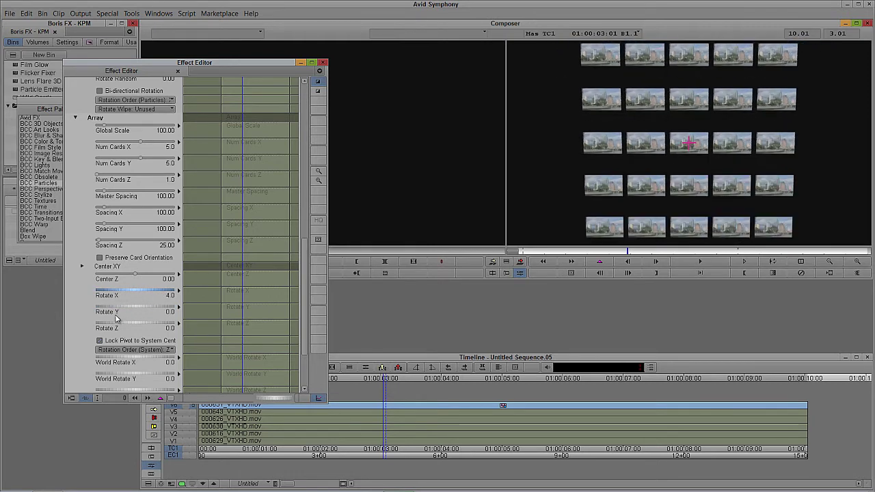
drag(117, 326, 124, 327)
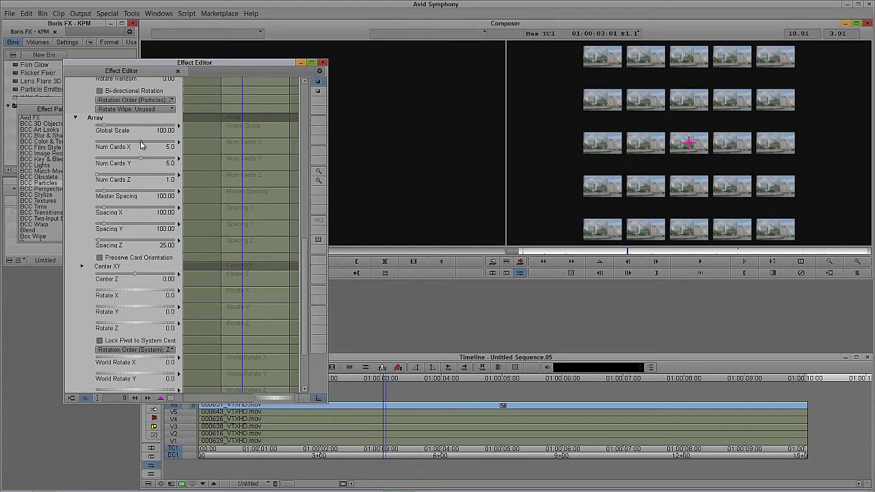
Step: Set the array's Num Cards X, Num Cards Y and Num Cards Z to 3 each
text(3)
key(Return)
key(Tab)
text(3)
key(Return)
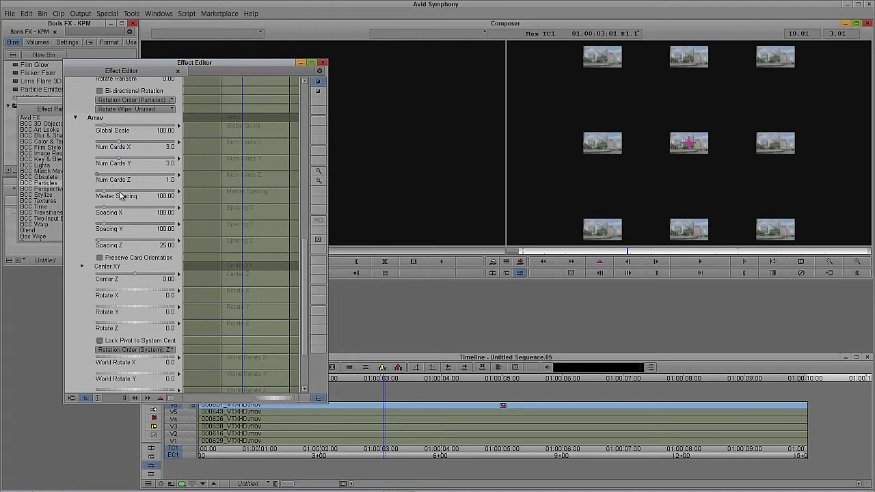
key(Tab)
text(3)
key(Return)
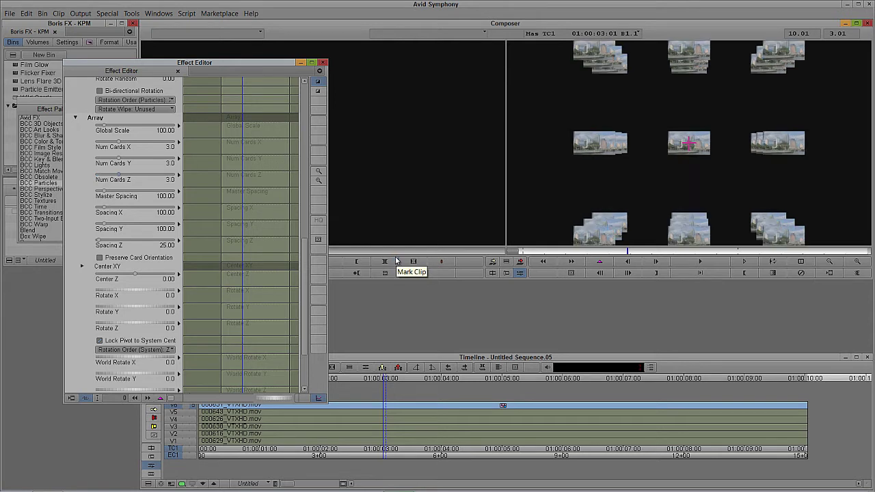
Step: Set the array's Rotate Y to 62 to turn the whole group of cards
scroll(303, 259, down, 2)
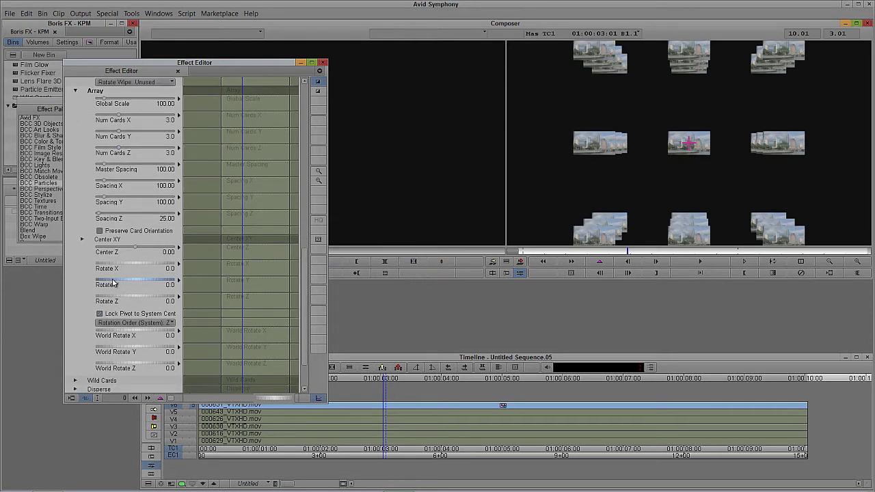
drag(113, 281, 140, 276)
scroll(301, 254, up, 1)
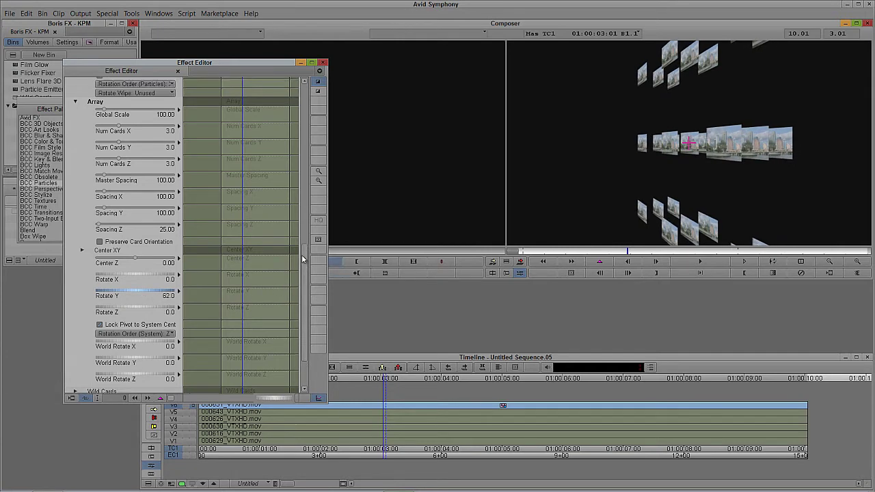
Step: Try tumbling the individual cards to 27 in the Cards group and reset Tumble to 0
drag(302, 255, 309, 162)
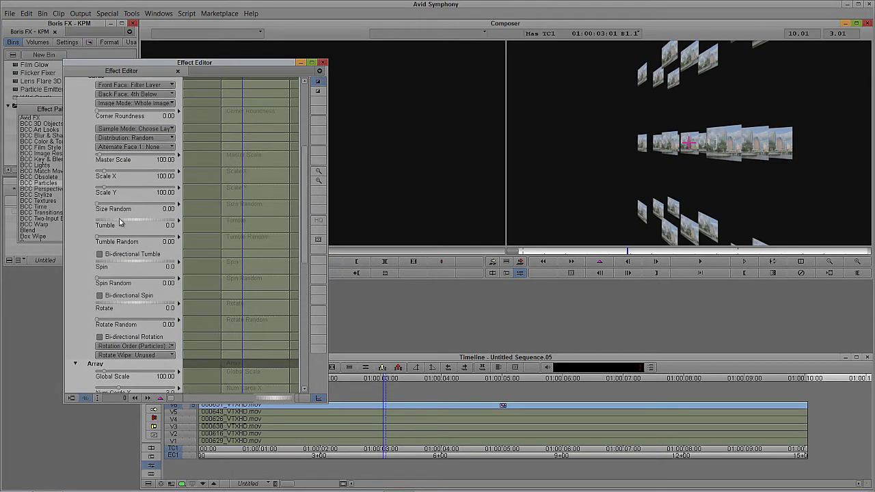
mouse_move(121, 223)
mouse_down()
mouse_move(135, 224)
mouse_move(115, 228)
mouse_move(127, 226)
mouse_up()
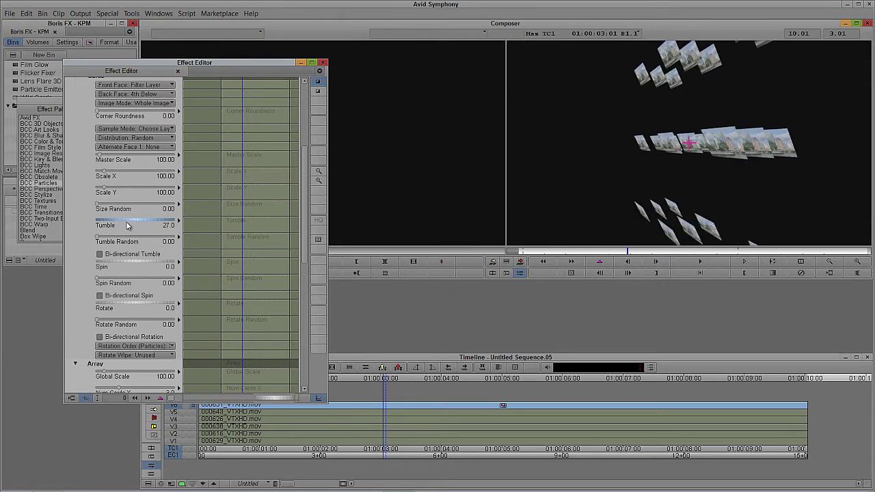
alt+click(127, 225)
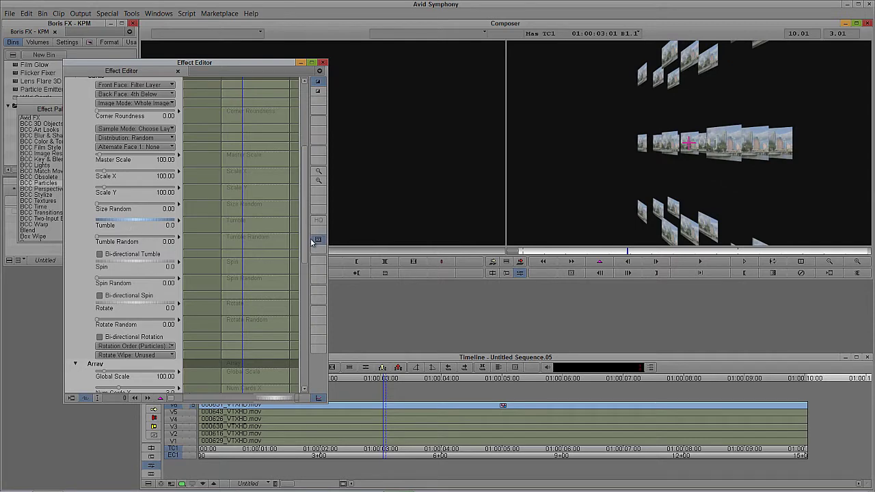
Step: Enable Use Built-in Lights for the Wild Cards effect
drag(304, 238, 315, 194)
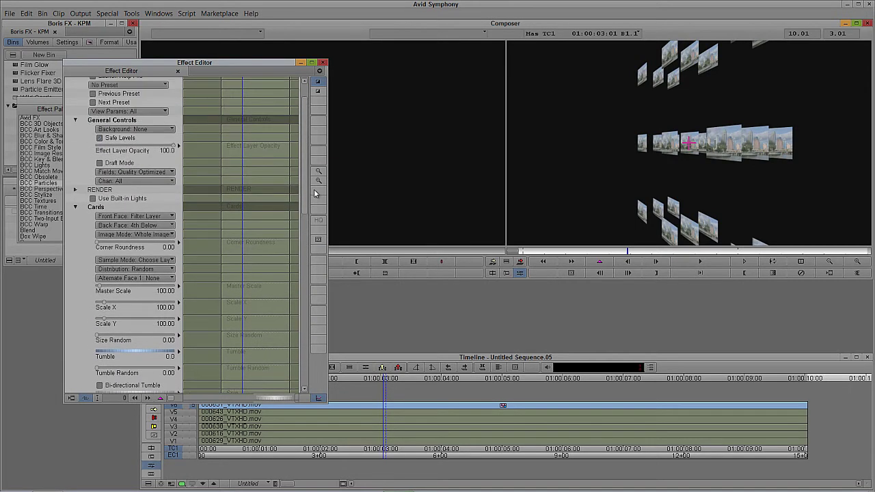
click(94, 202)
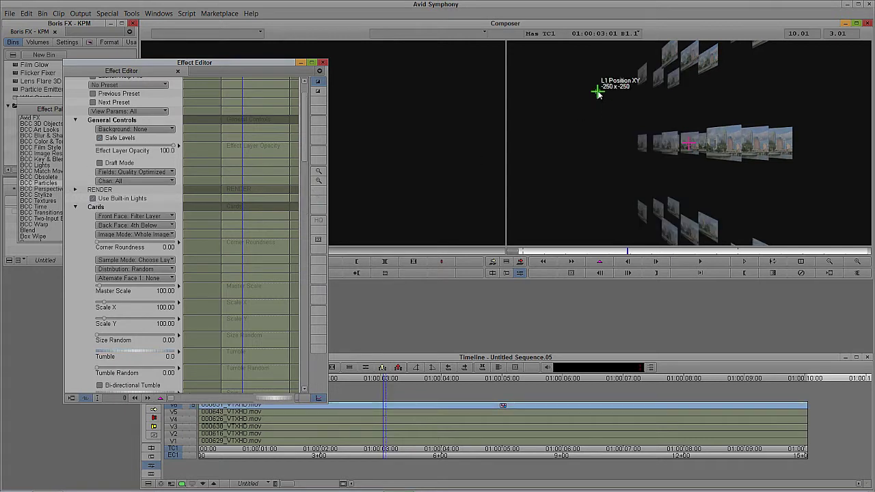
Step: Move light L1 lower in the preview and compare the cards with the built-in lights off and on
drag(599, 90, 580, 176)
click(104, 67)
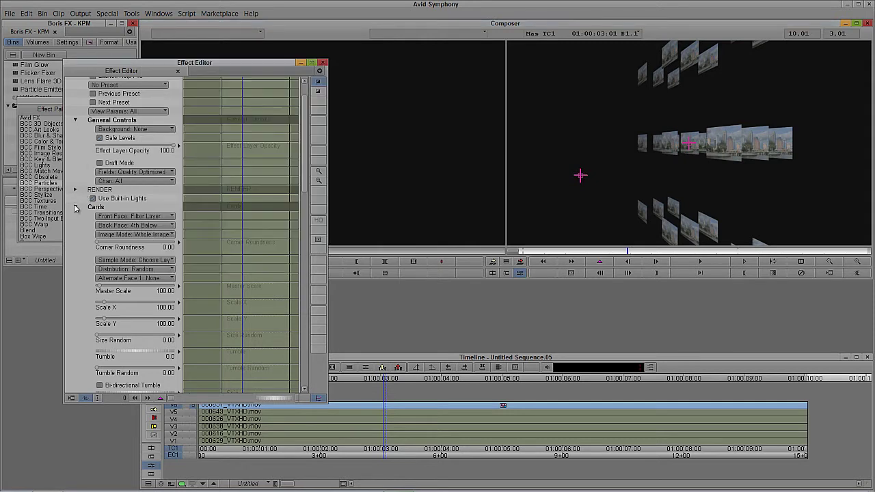
click(76, 206)
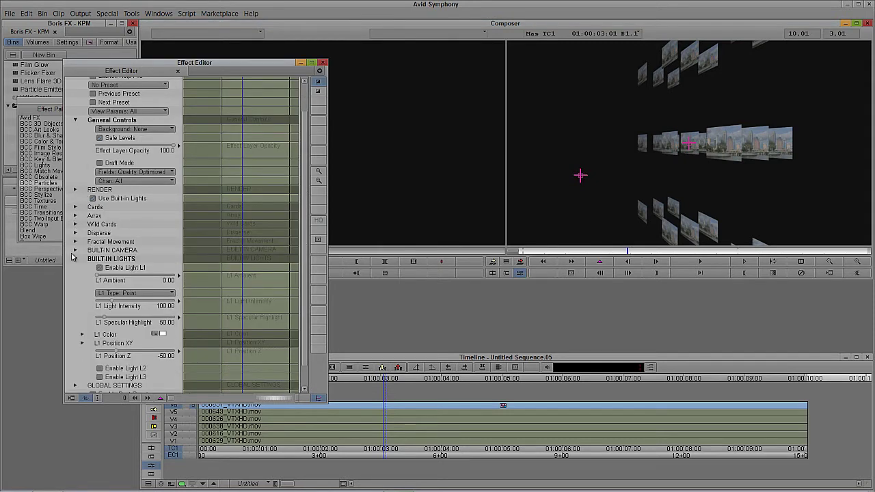
click(93, 199)
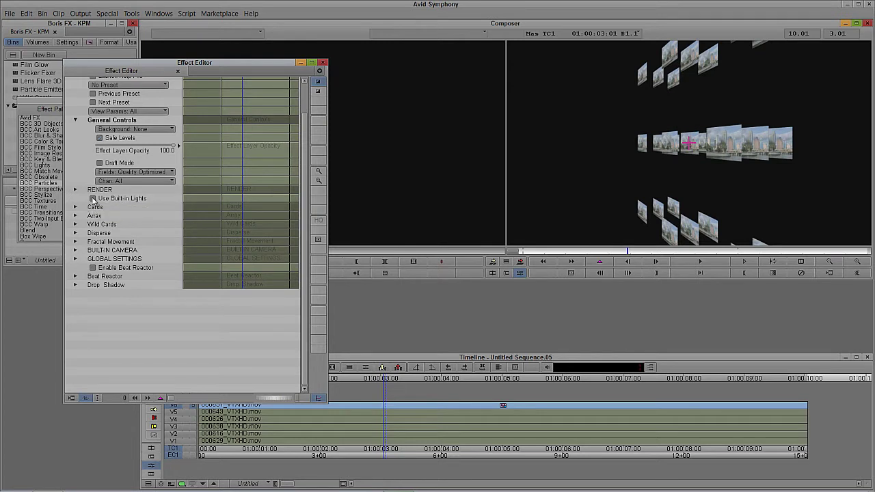
click(93, 199)
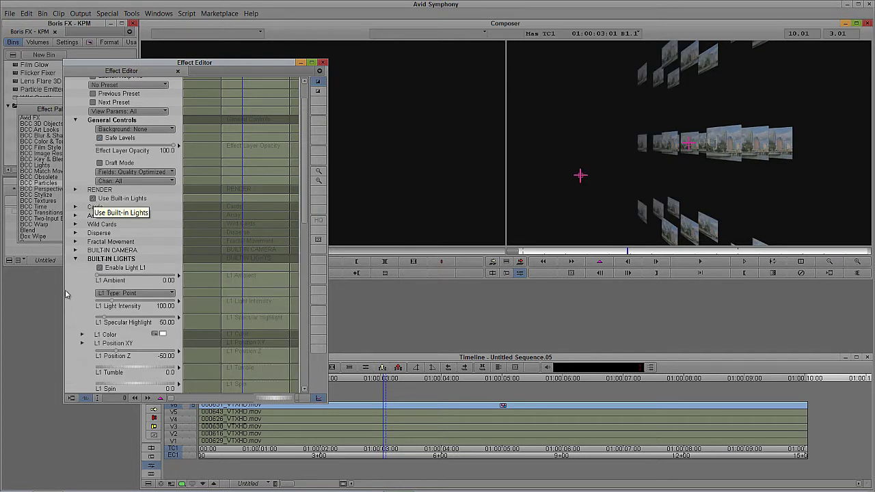
Step: Try the Spot type for light L1 and restore it to Point
click(132, 294)
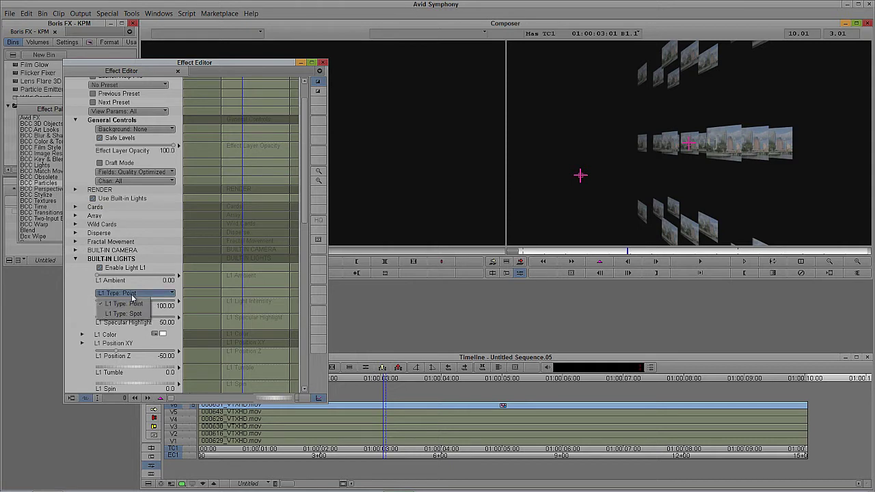
click(132, 317)
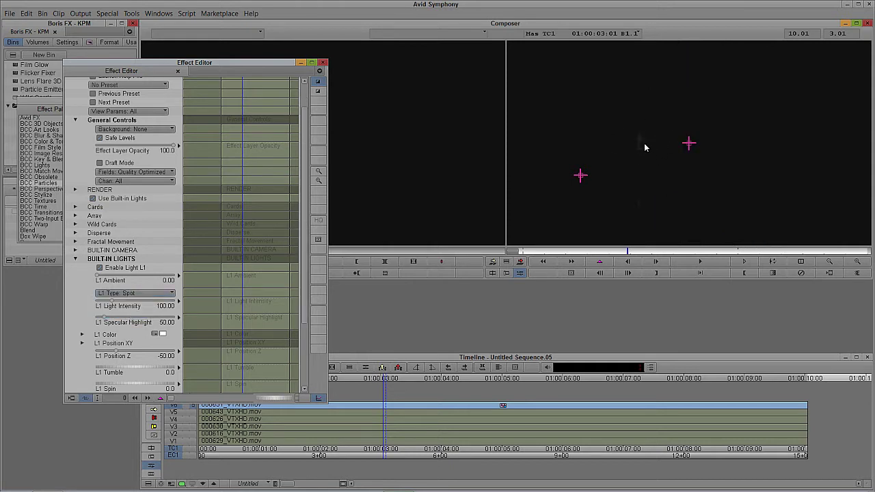
click(136, 293)
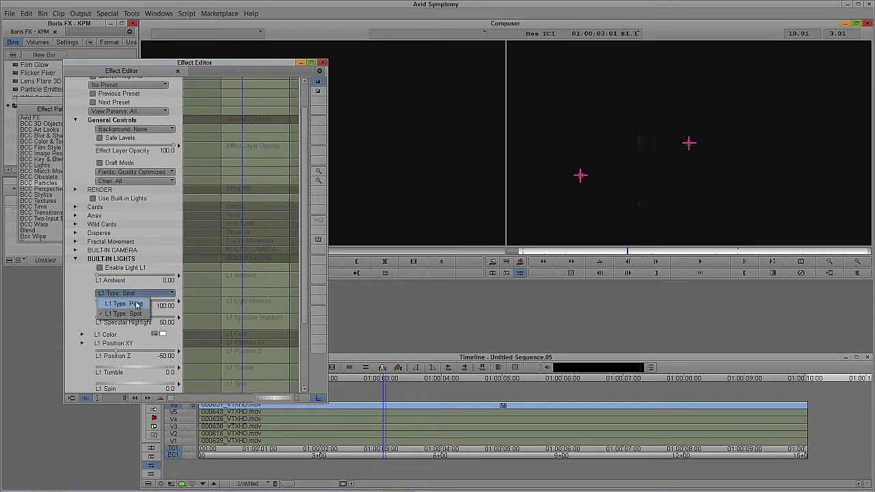
click(137, 303)
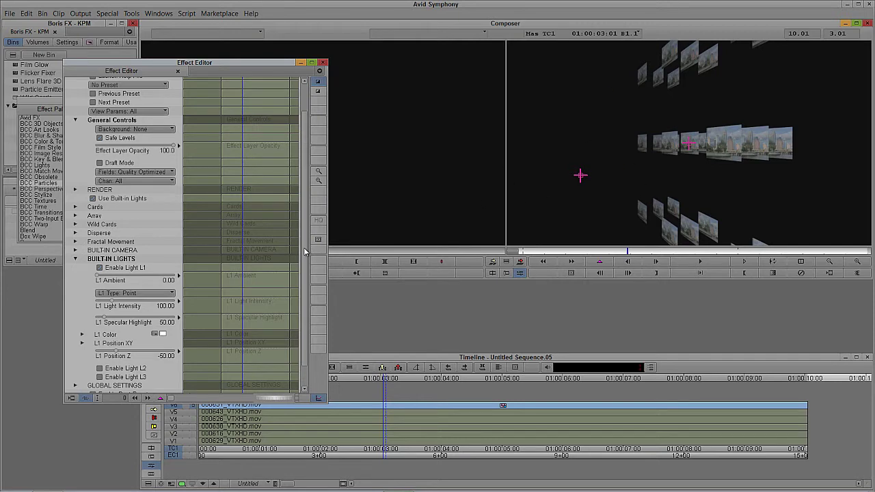
Step: Disable Use Built-in Lights and reset the array's Rotate Y to 0
scroll(305, 252, up, 2)
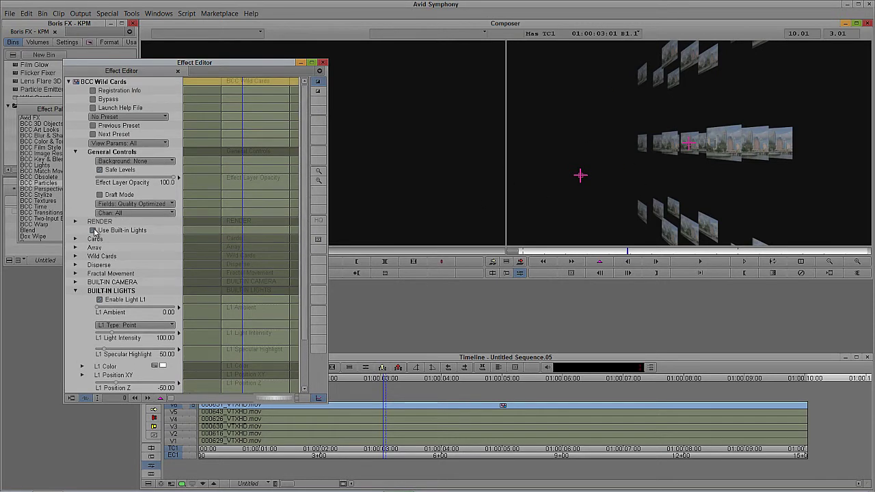
click(93, 231)
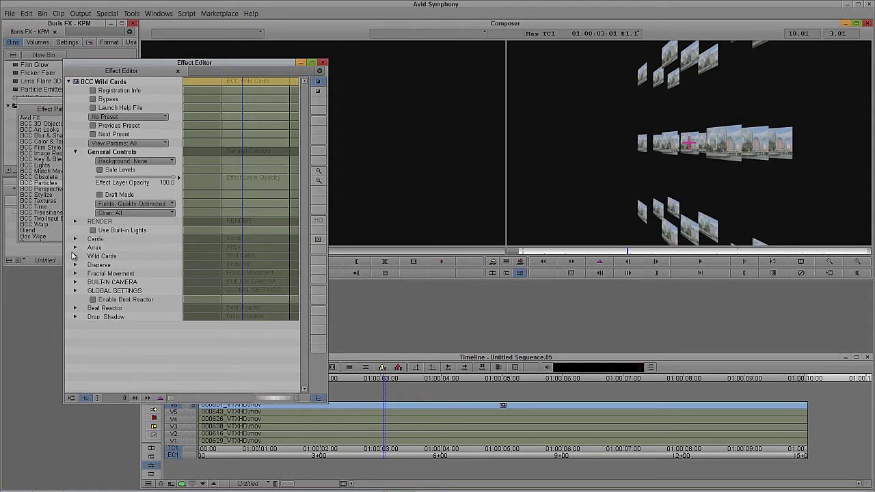
click(75, 249)
scroll(77, 279, down, 6)
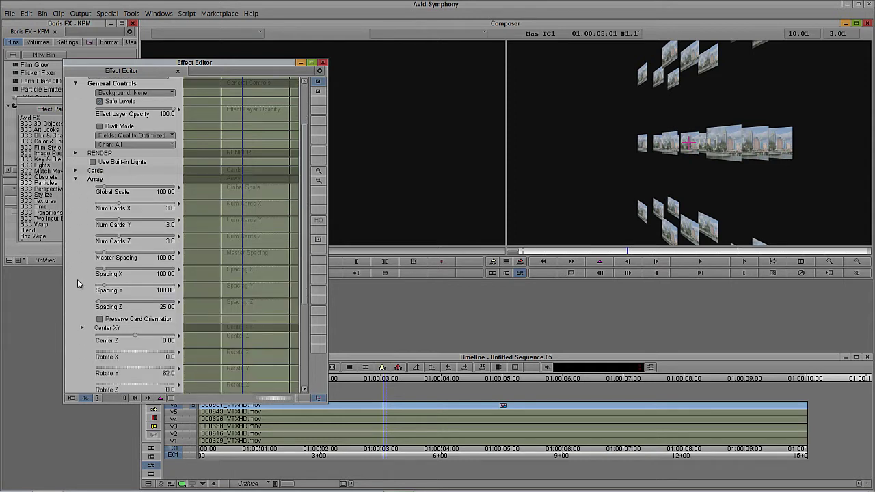
scroll(76, 281, down, 3)
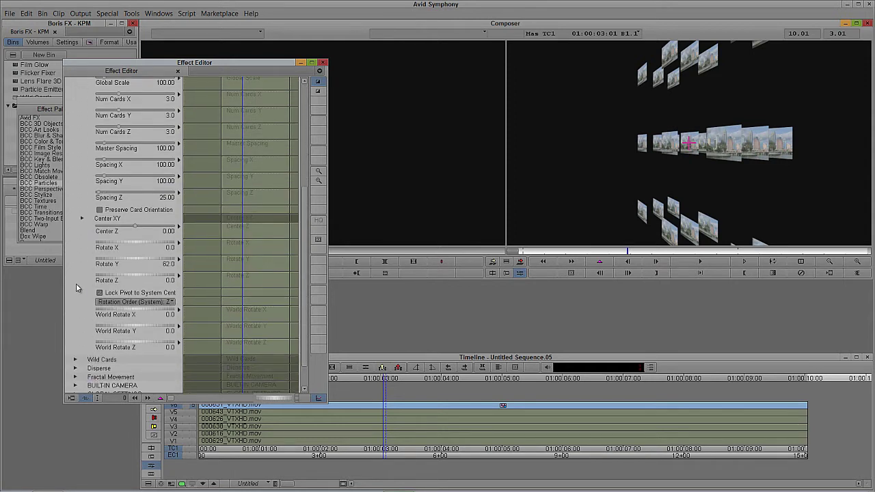
click(133, 261)
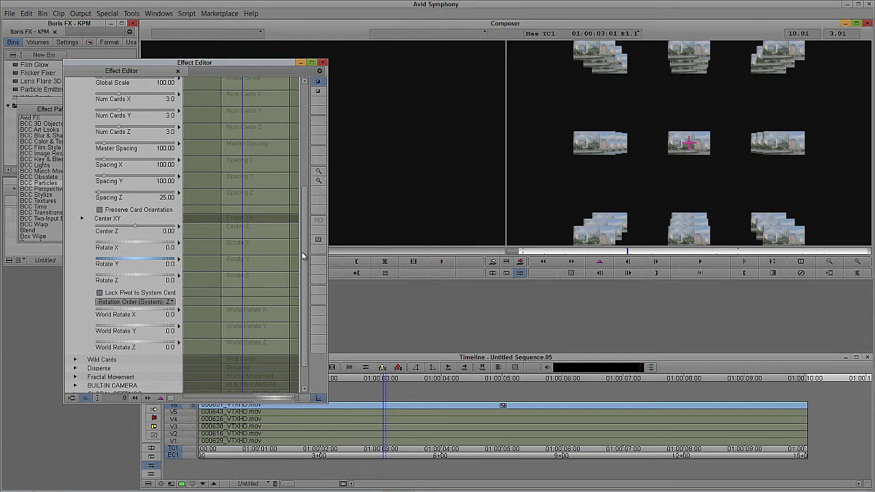
scroll(303, 256, up, 10)
click(113, 117)
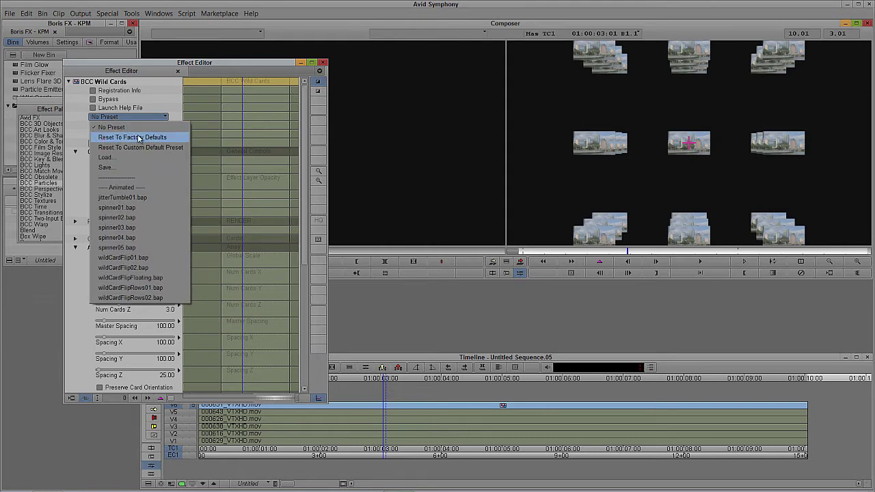
click(139, 138)
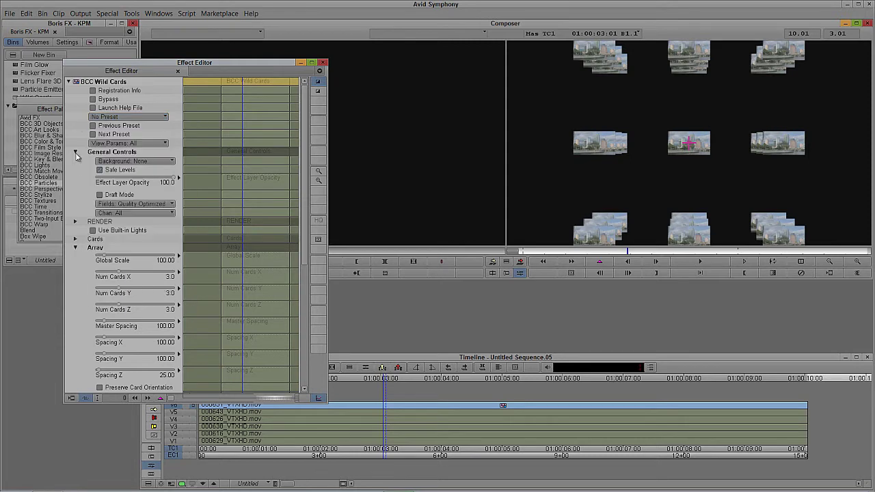
Step: Set the array's Num Cards Z to 1 for a single layer of cards
scroll(75, 193, down, 6)
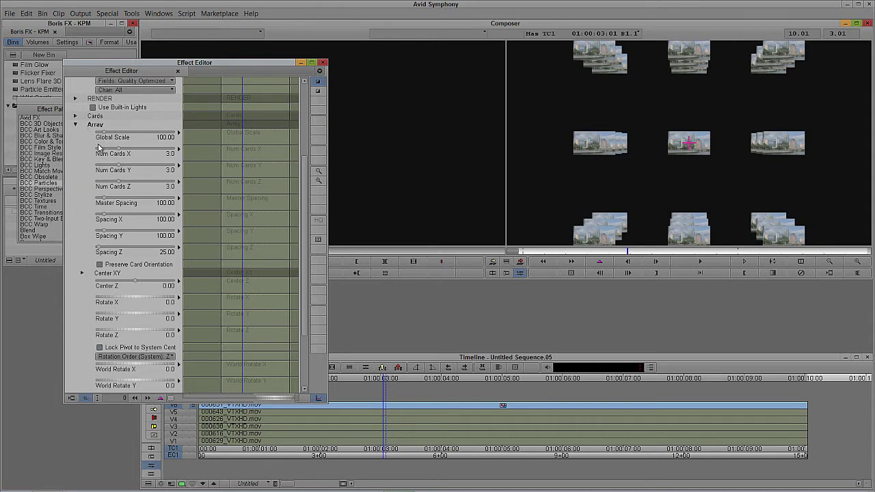
key(space)
key(space)
click(120, 183)
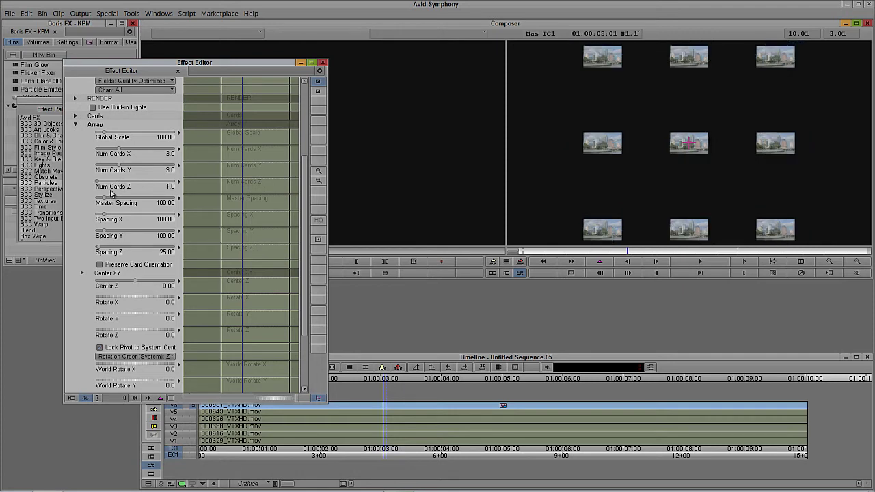
Step: Enlarge the array's Global Scale to 225.61 and tighten Spacing X to 48.79 and Spacing Y to 30.50
click(111, 132)
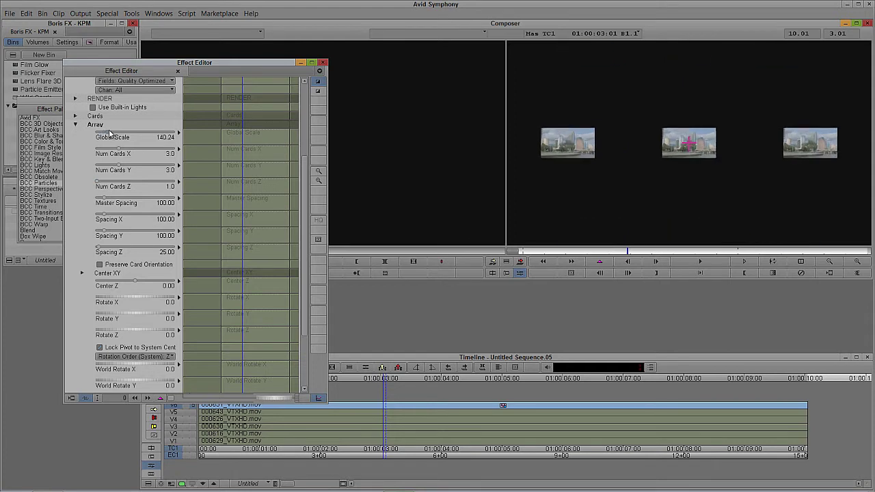
drag(112, 132, 117, 132)
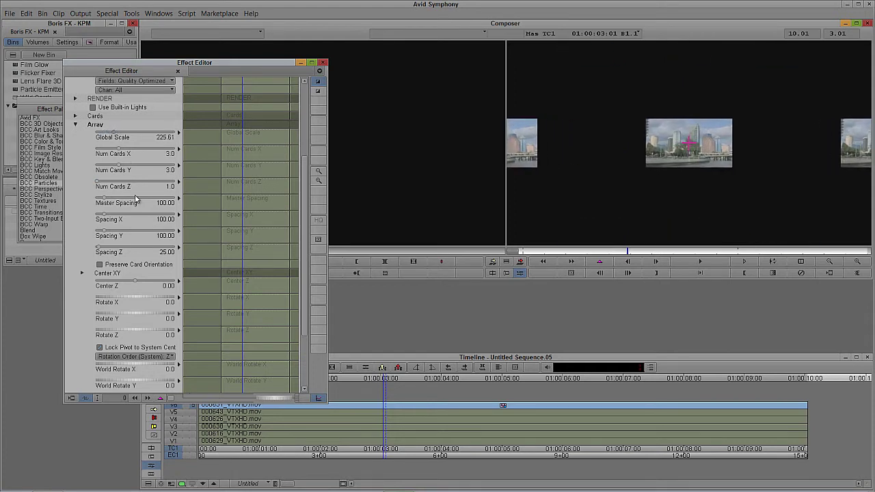
drag(106, 231, 101, 218)
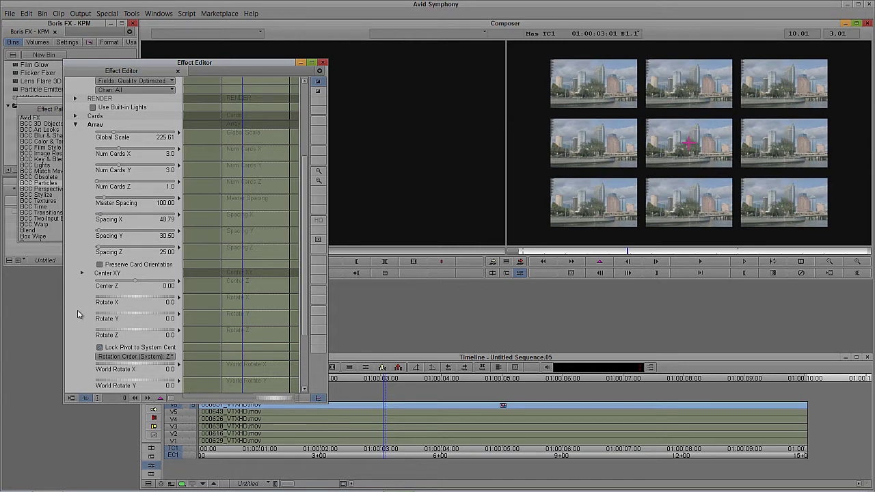
Step: Set the array's Rotate Y to -28 to angle the wall of cards
scroll(95, 309, down, 1)
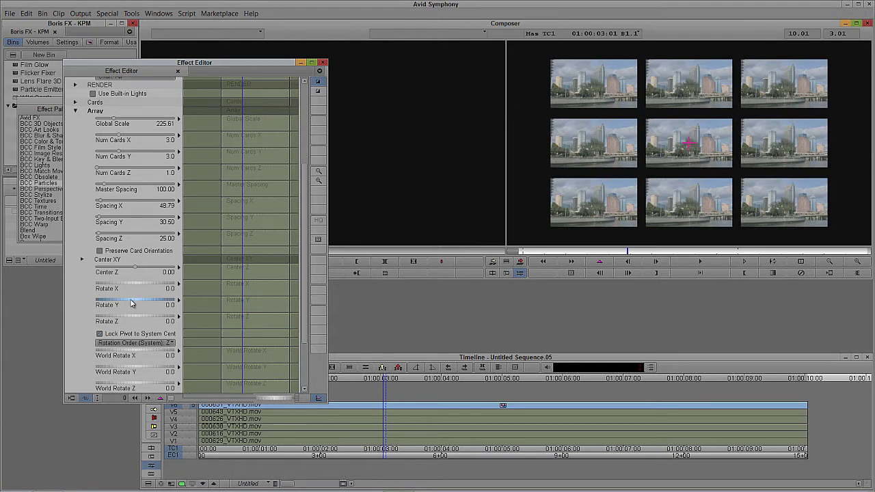
drag(130, 305, 115, 305)
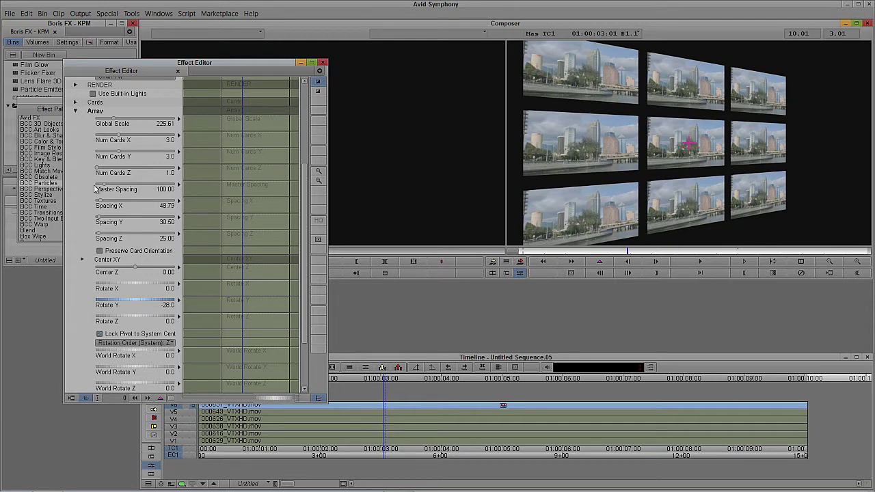
Step: Set the array's Num Cards X and Num Cards Y to 7 each, with Spacing X at 152.45 and Spacing Y at 85.37
drag(119, 135, 151, 135)
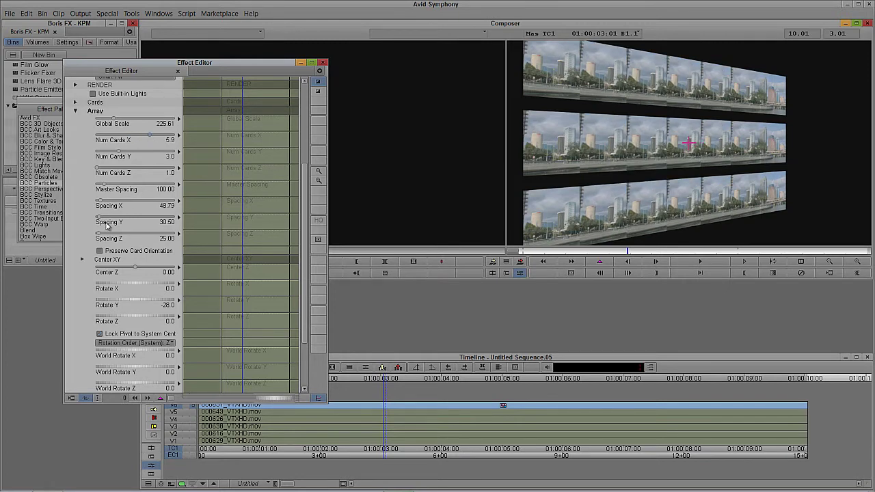
drag(104, 203, 108, 201)
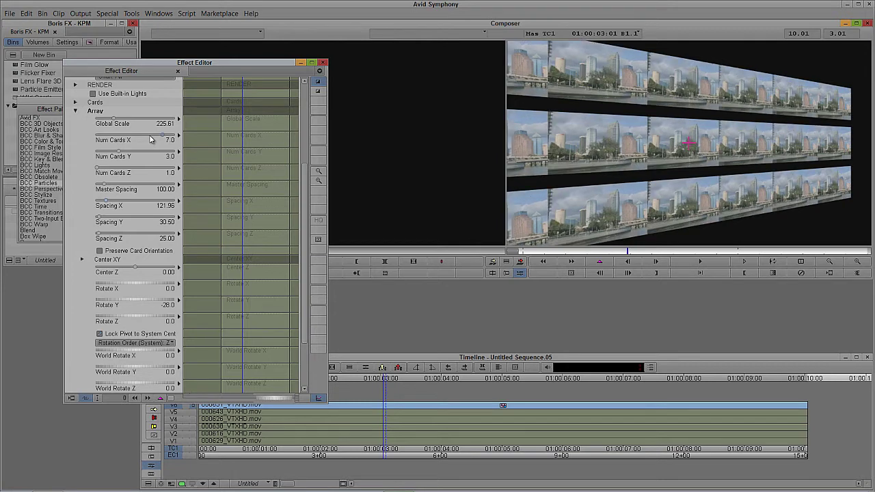
drag(108, 203, 109, 203)
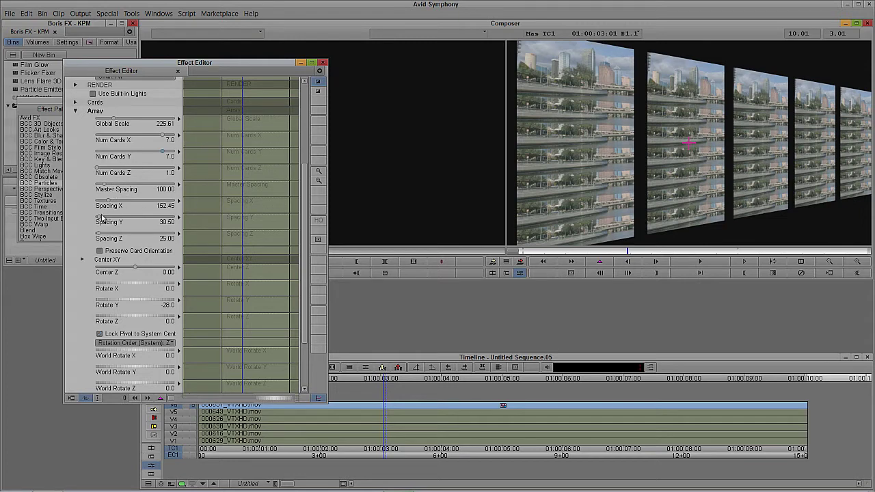
drag(104, 218, 103, 218)
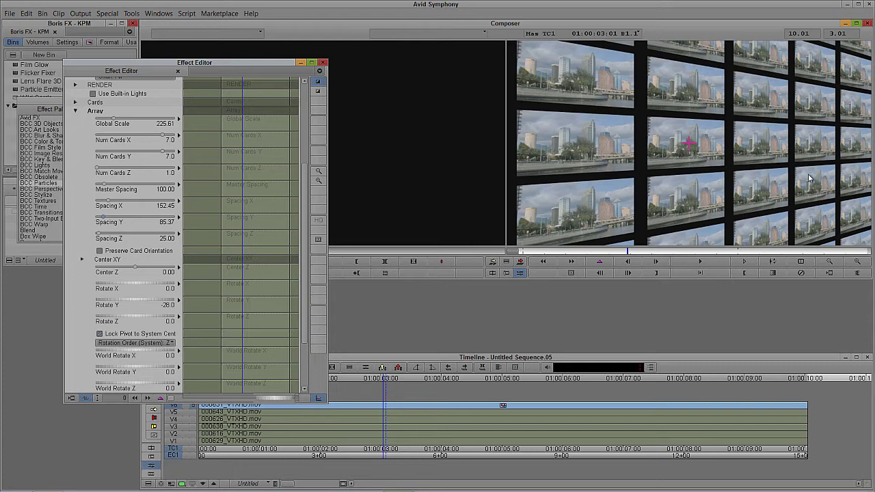
Step: Try the Image in Parts and Shuffled Parts image modes for the cards and restore Whole Images
click(75, 111)
click(75, 102)
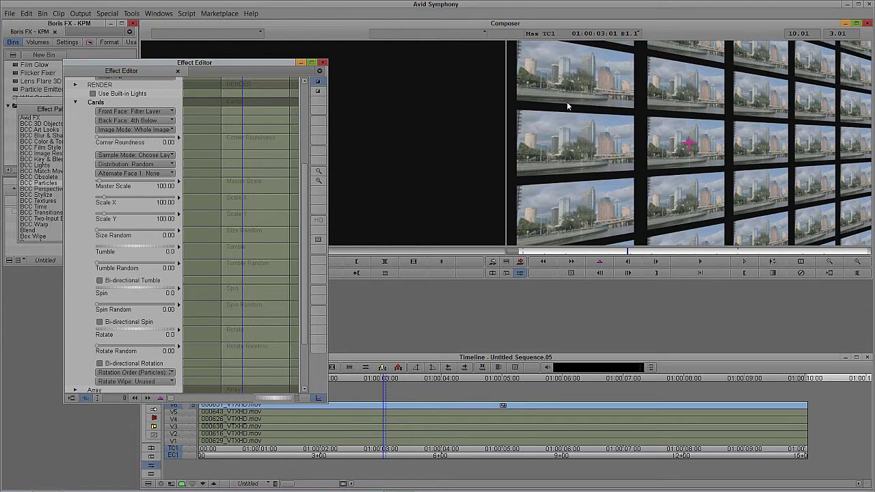
click(148, 130)
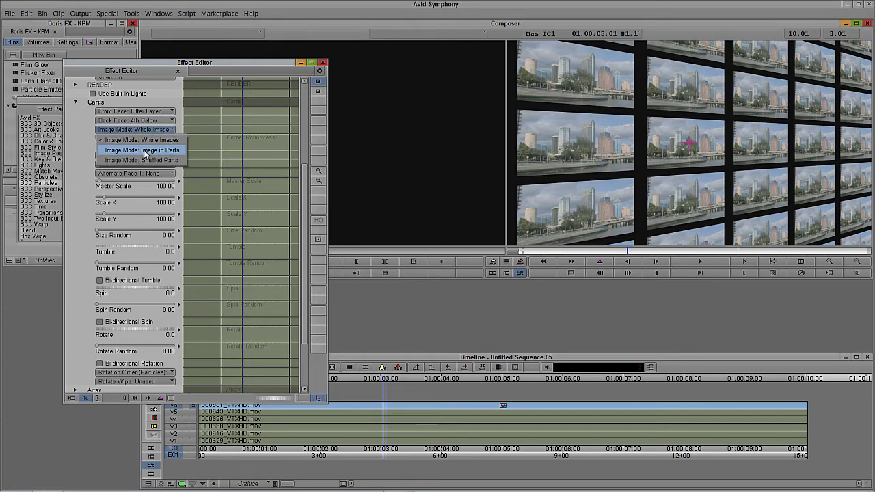
click(145, 150)
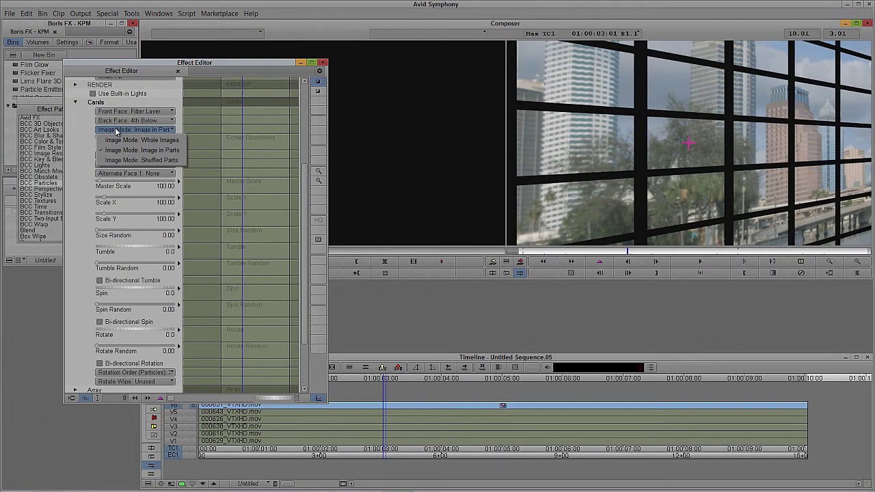
click(126, 160)
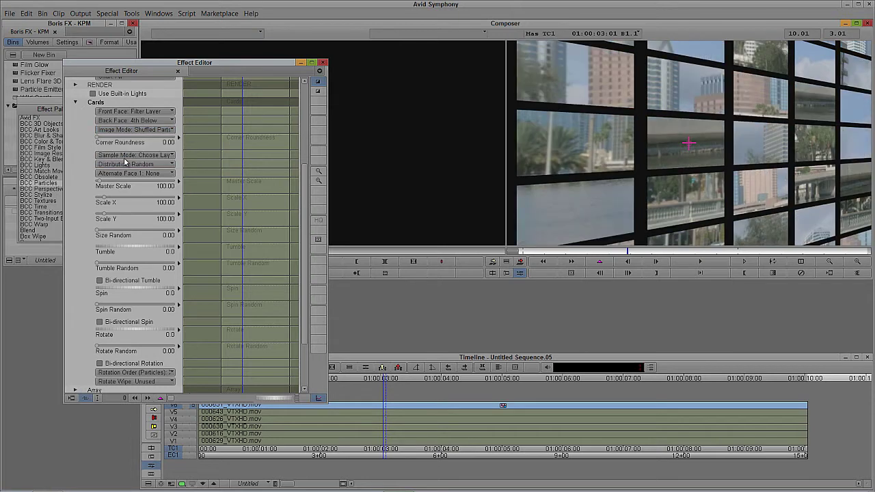
click(128, 156)
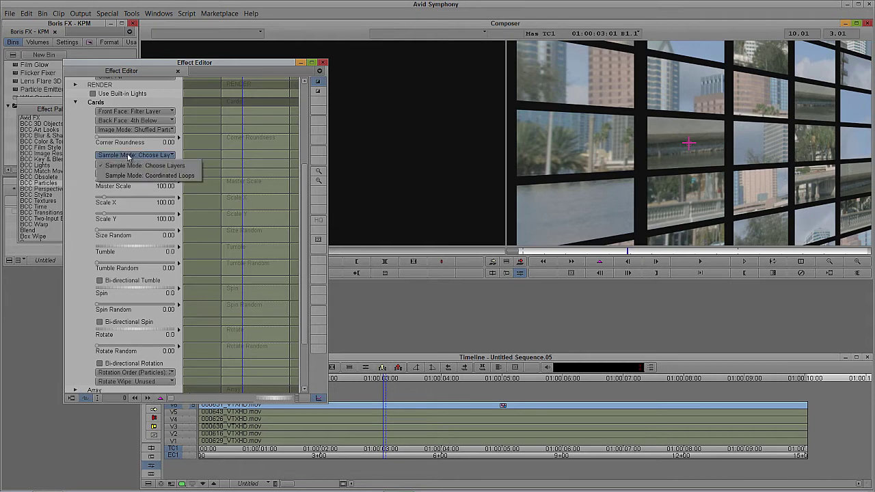
click(134, 129)
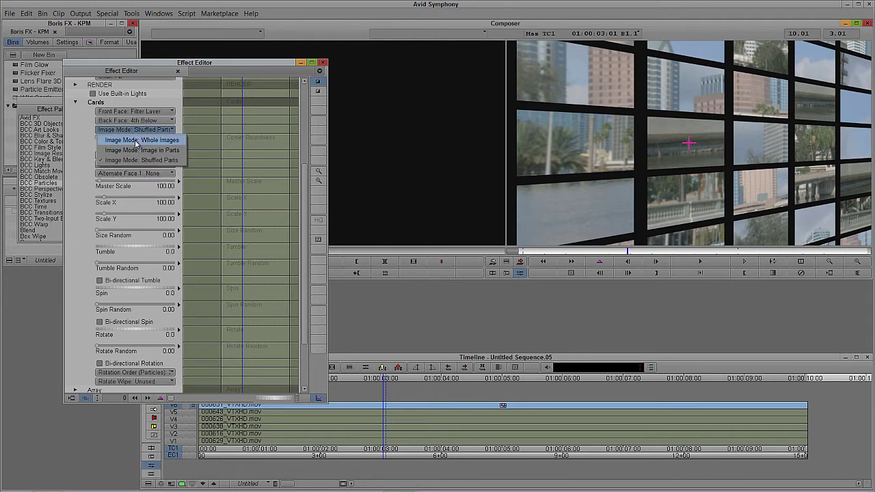
click(137, 140)
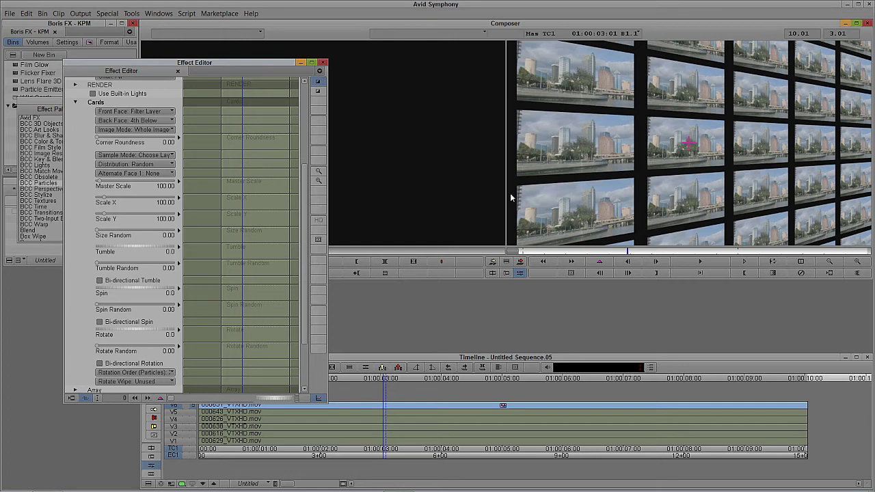
Step: Set Alternate Face 1 of the cards to 1st Below
click(145, 173)
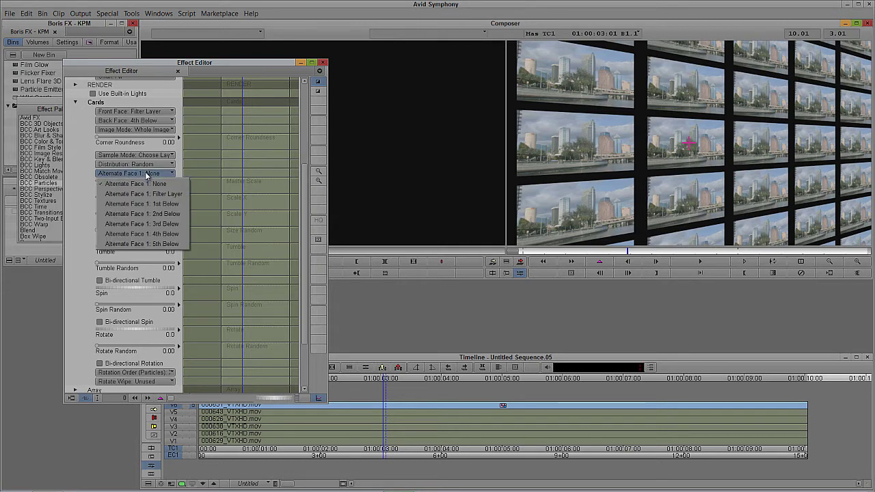
click(147, 203)
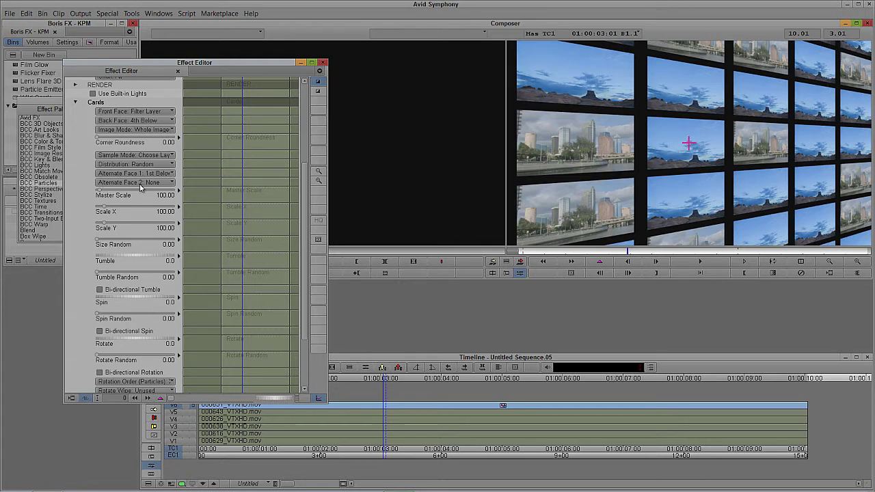
Step: Set the cards' Alternate Face 2 to 2nd Below, Face 3 to 3rd Below, Face 4 to 4th Below and Face 5 to 5th Below
click(143, 182)
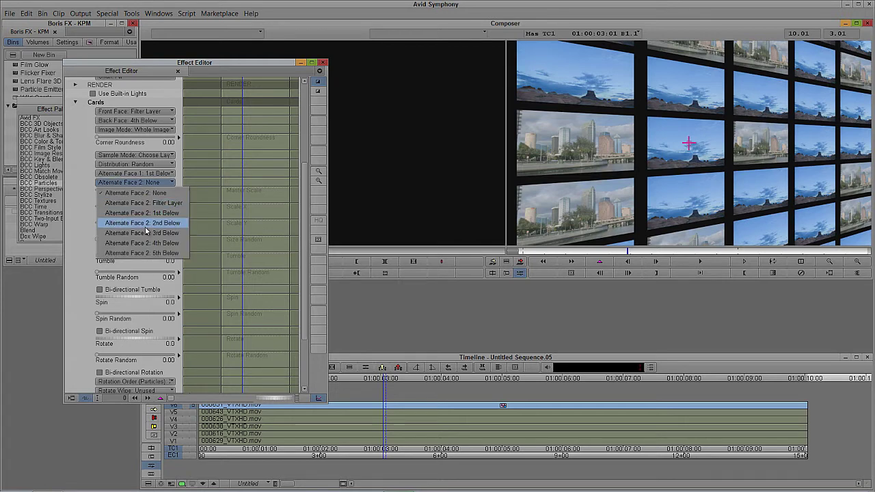
click(145, 226)
click(150, 192)
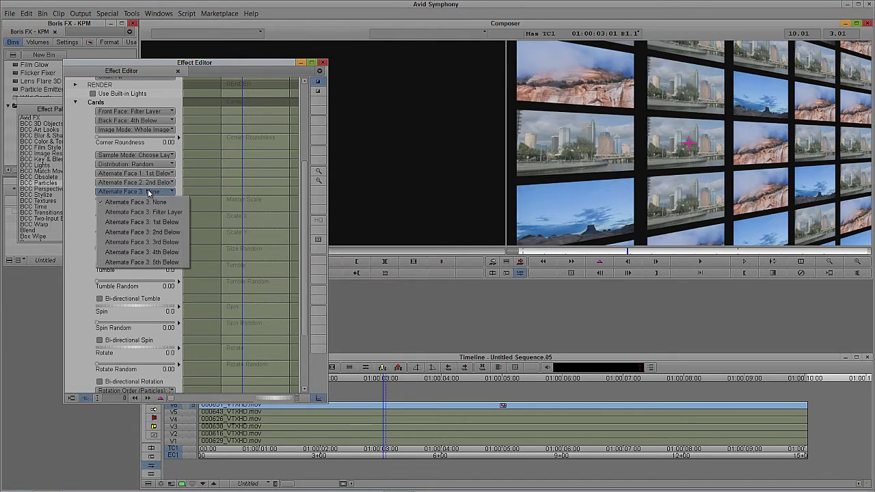
click(153, 243)
click(150, 201)
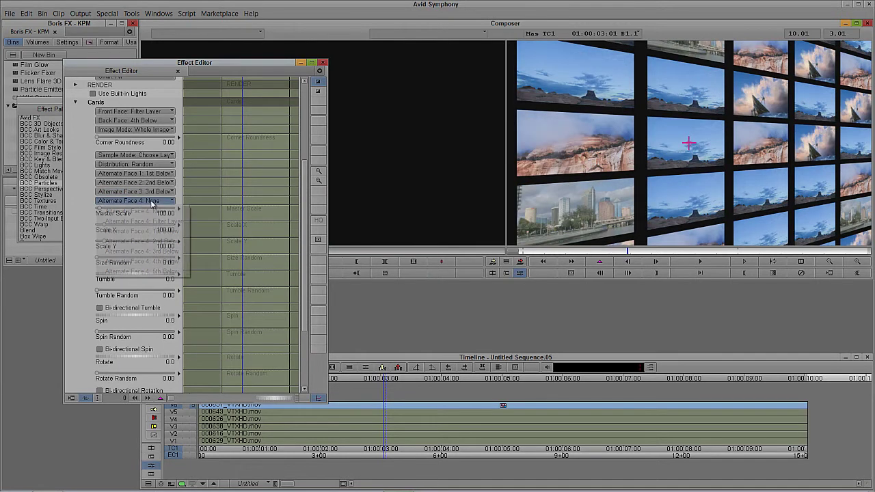
click(154, 263)
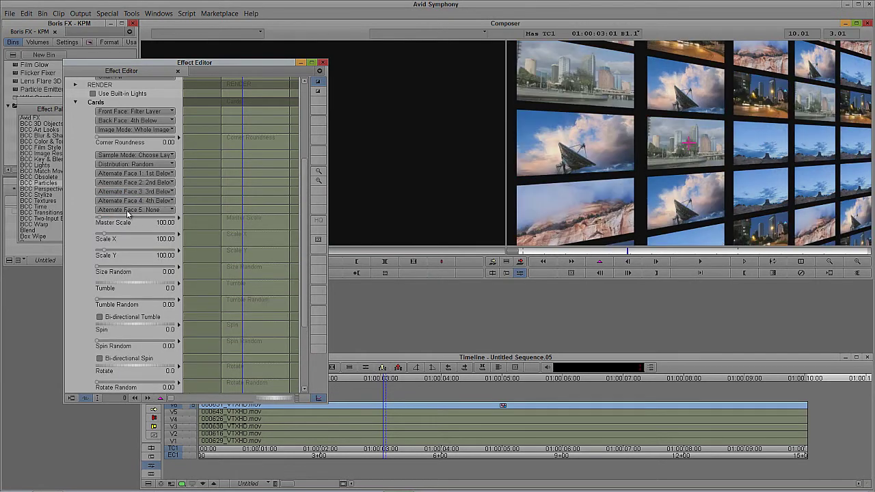
click(127, 210)
click(133, 281)
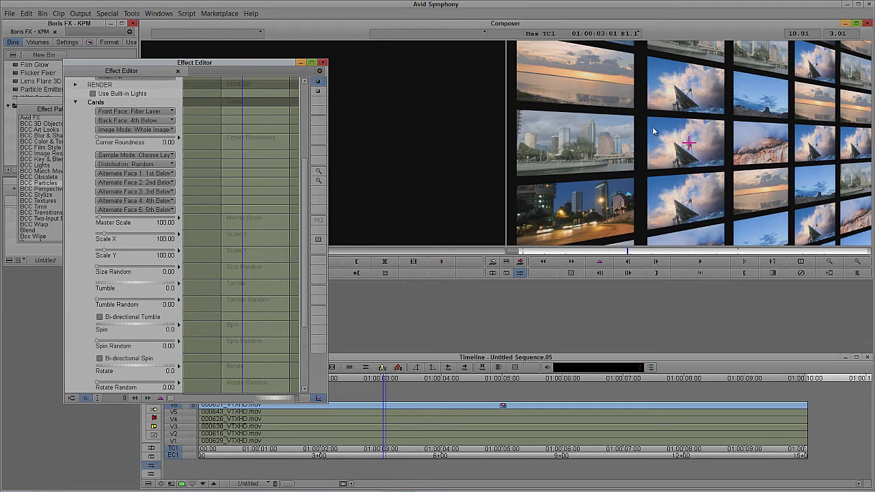
Step: Try the Ordered, One of Each Random and Ordered Rows distributions for the card faces and restore Random
click(142, 165)
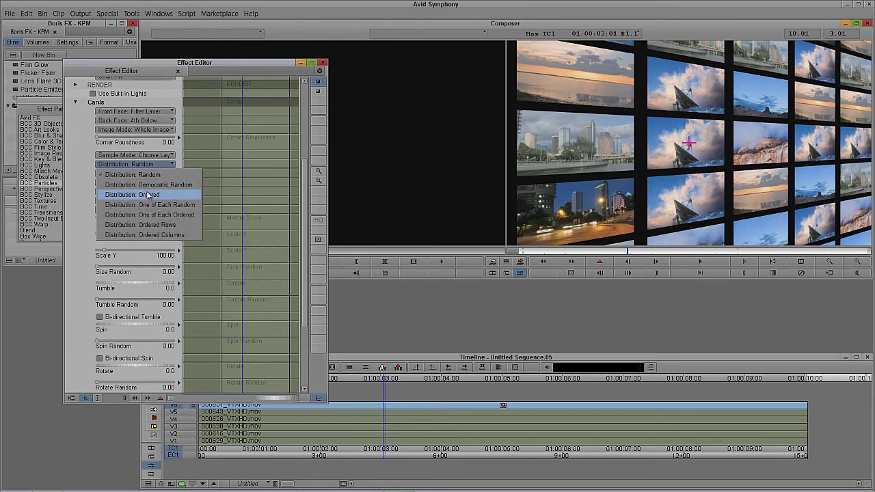
click(147, 194)
click(146, 164)
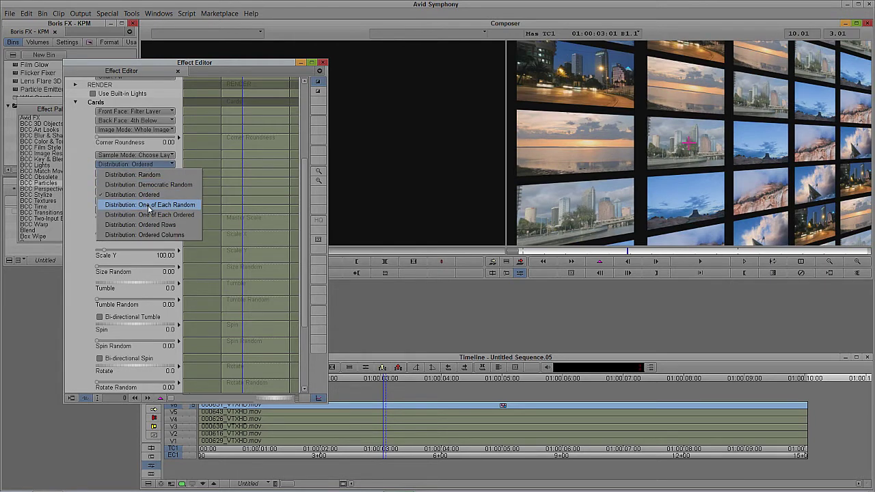
click(149, 205)
click(145, 165)
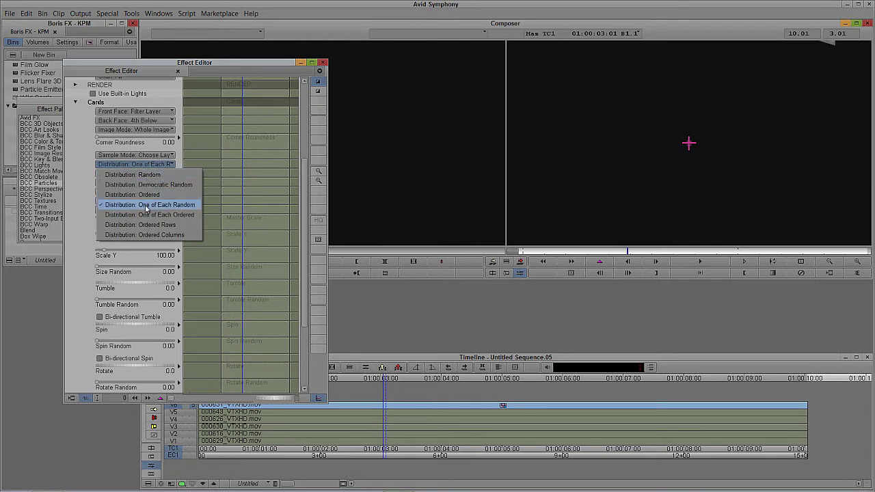
click(146, 226)
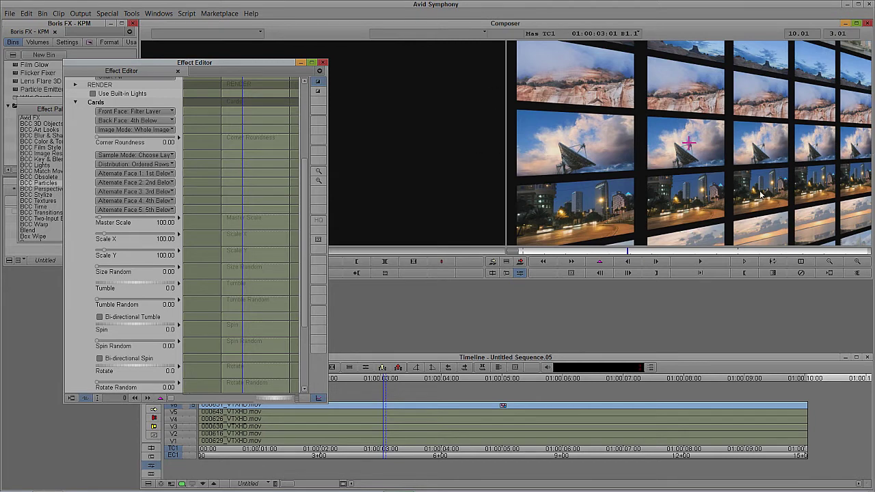
click(143, 164)
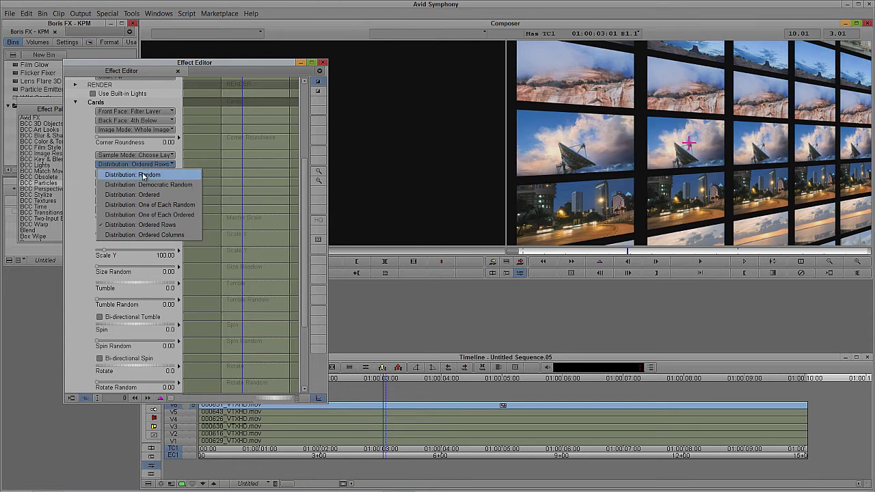
click(142, 175)
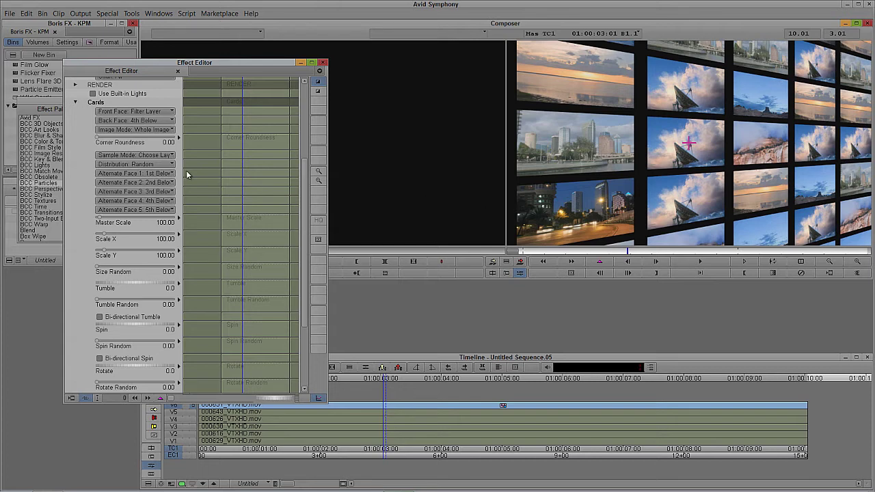
Step: Choose All Odd Cards as the wild cards and set their Spin to 73
drag(309, 169, 318, 226)
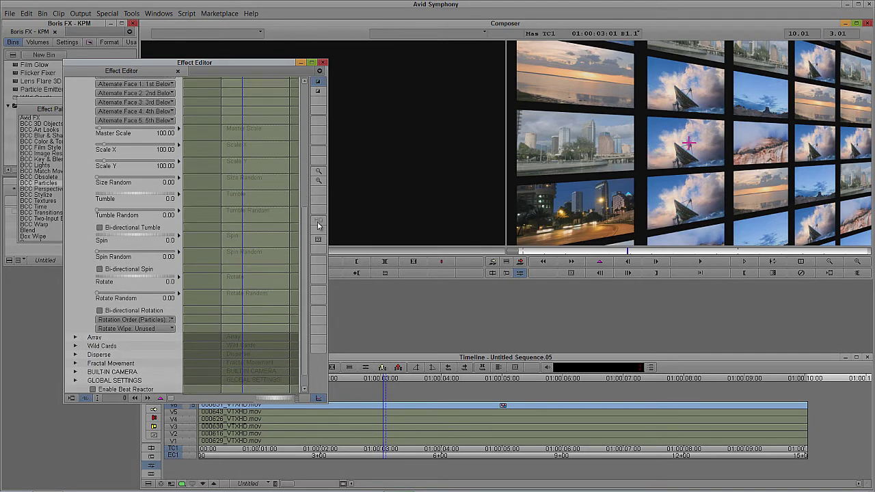
scroll(75, 187, up, 5)
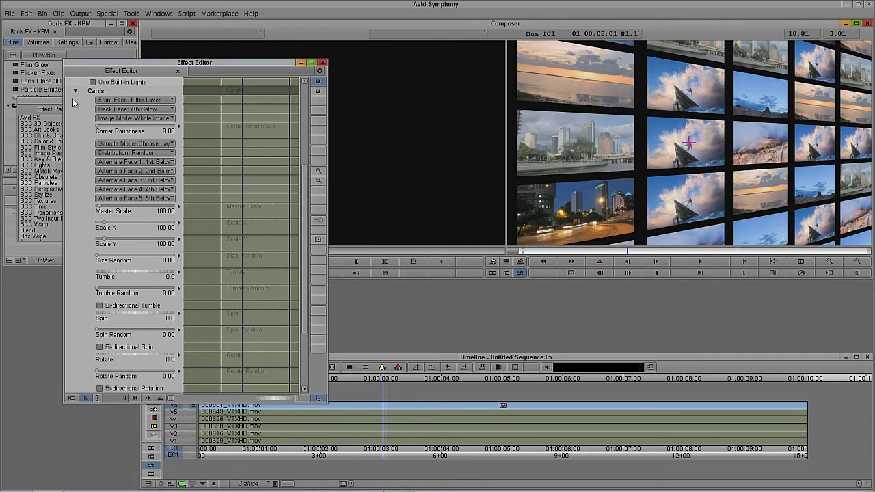
scroll(80, 164, down, 5)
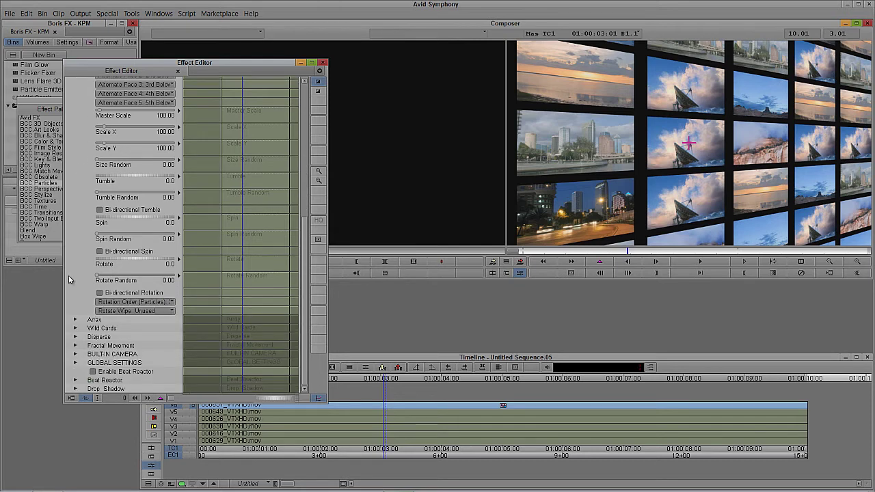
click(76, 329)
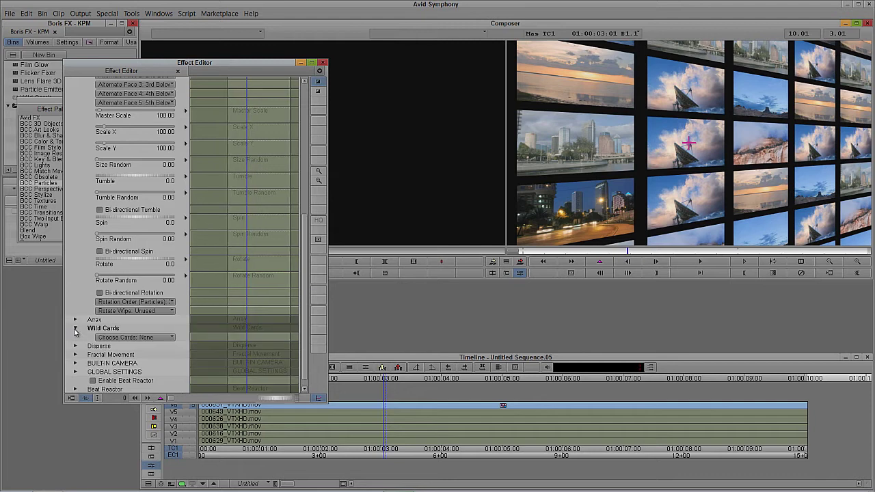
click(158, 339)
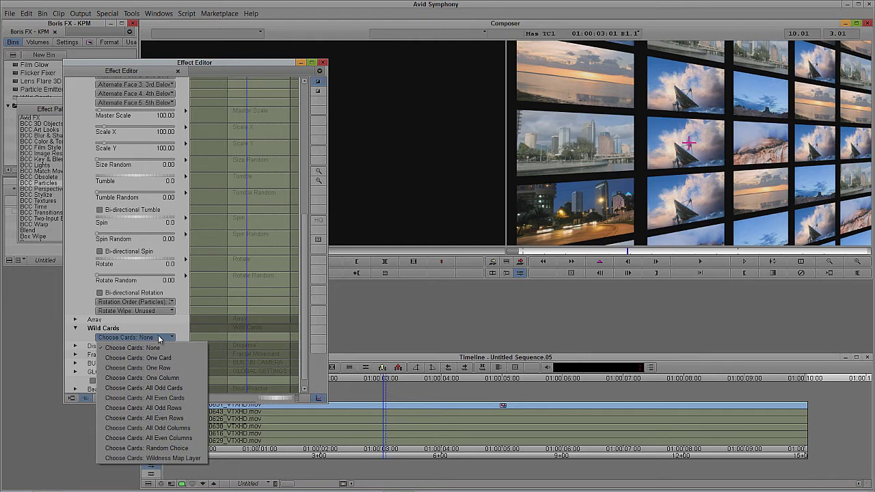
click(170, 389)
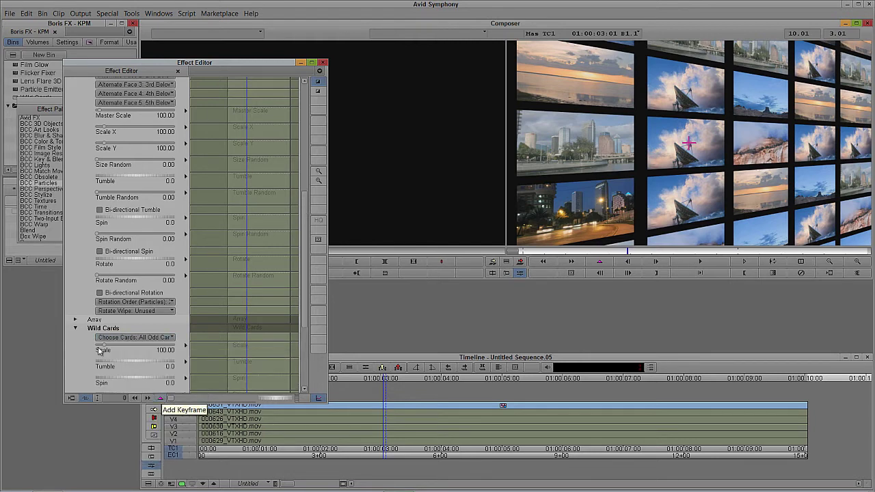
scroll(75, 346, down, 5)
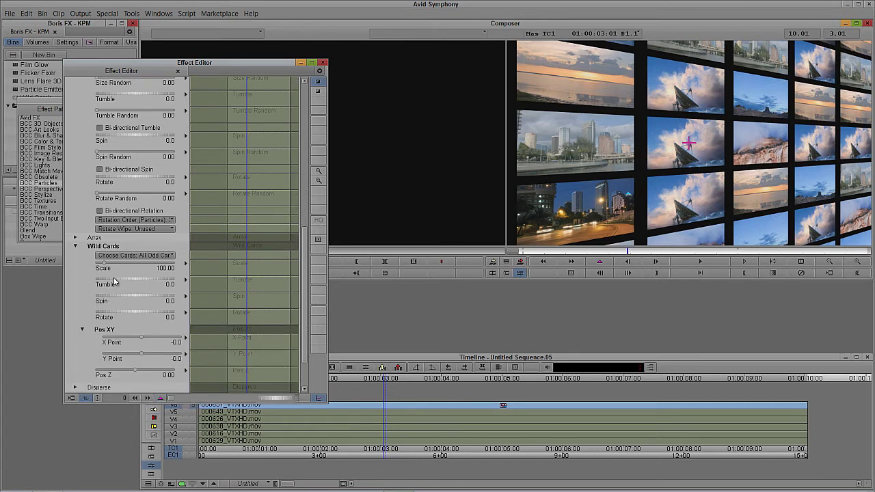
click(114, 281)
click(112, 299)
drag(111, 300, 153, 300)
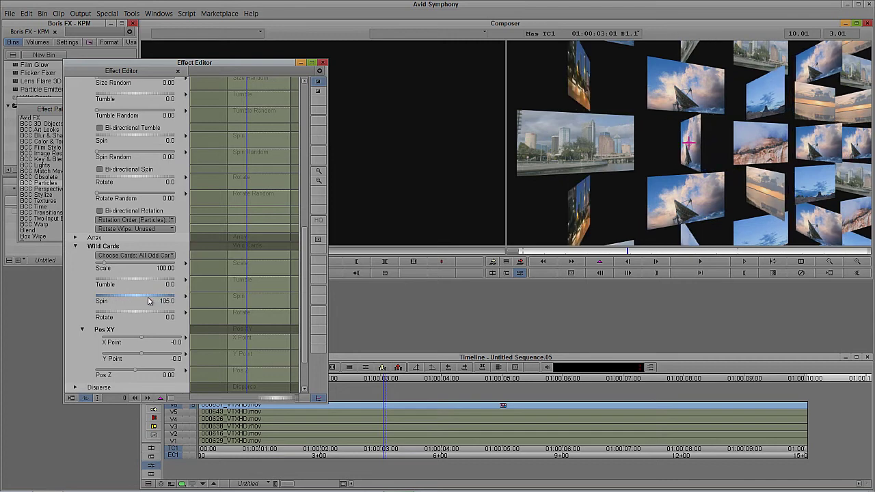
Step: Try One Row, One Column and All Odd Cards as the wild cards selection, ending on Random Choice
click(143, 256)
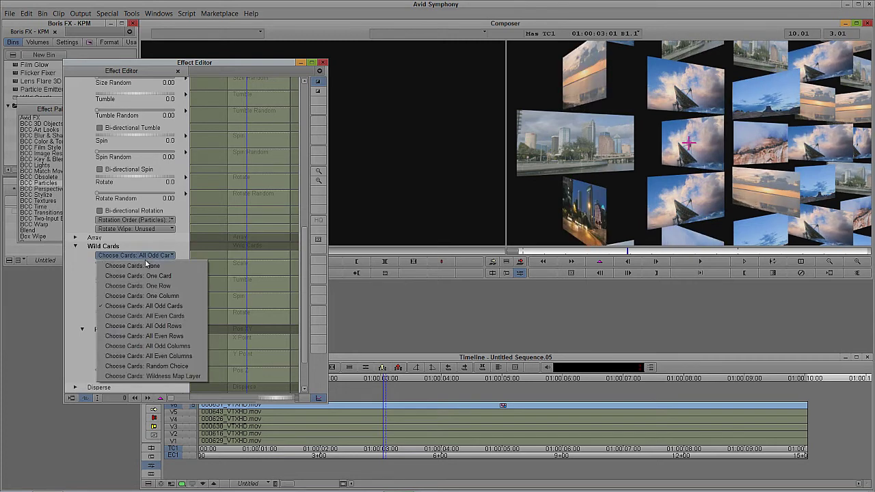
click(147, 286)
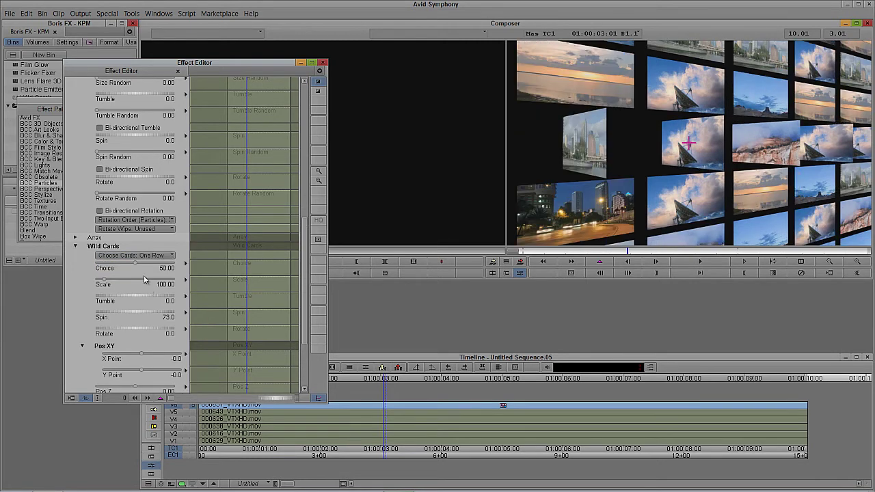
click(144, 257)
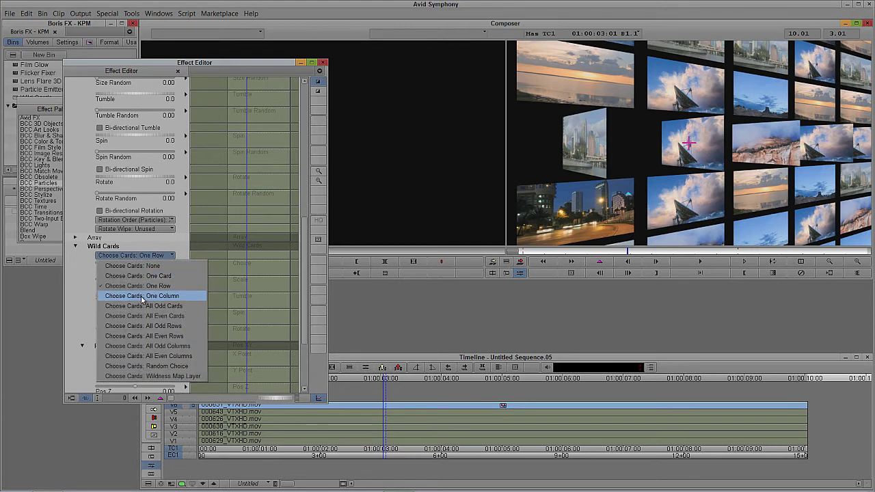
click(141, 297)
click(142, 257)
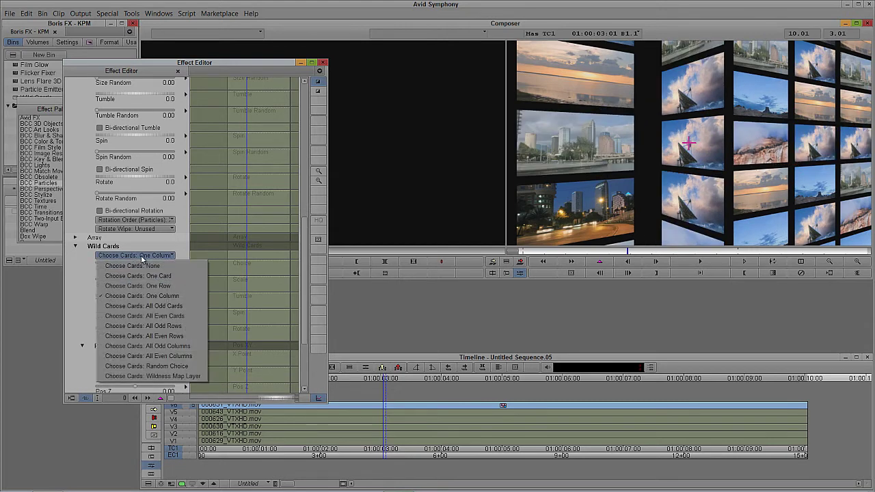
click(143, 307)
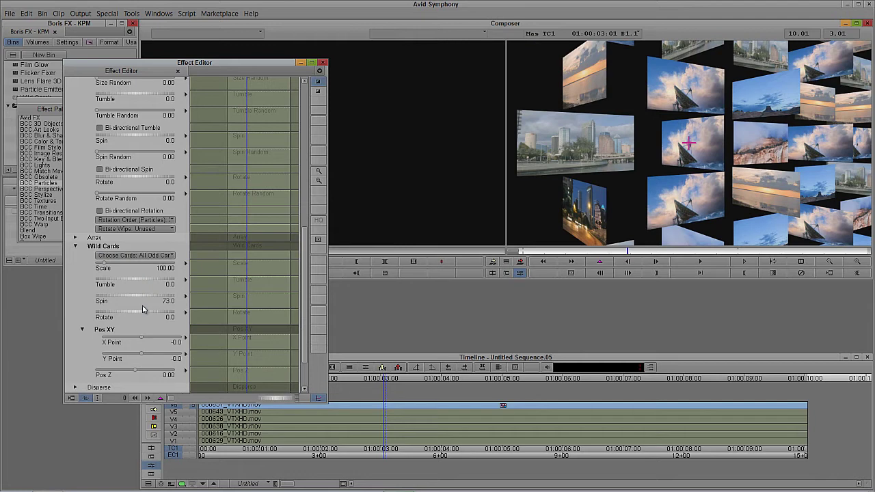
click(132, 255)
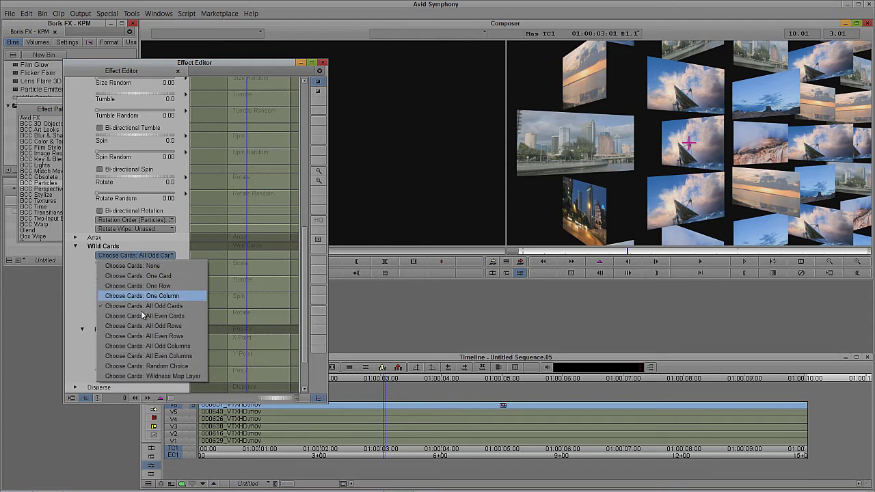
click(145, 365)
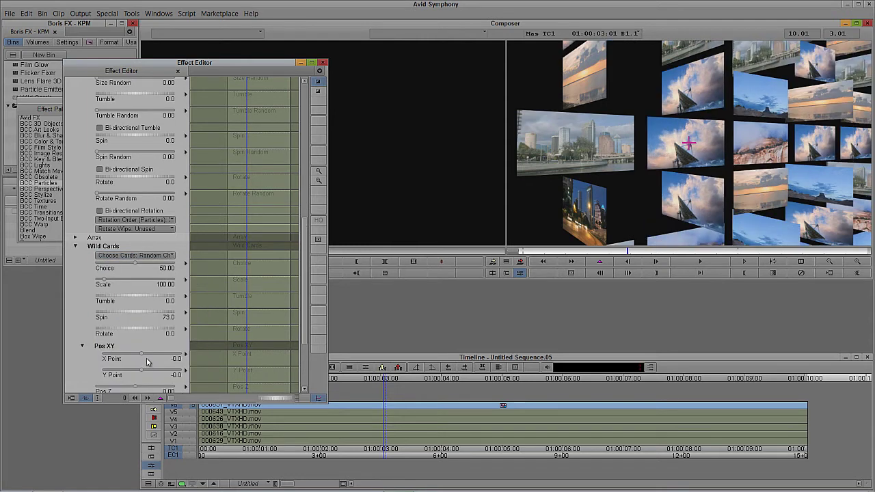
Step: Try raising the wild cards' Influence to 30.49 and 100, reset it to 0, and set Choose Cards to None
scroll(77, 317, down, 4)
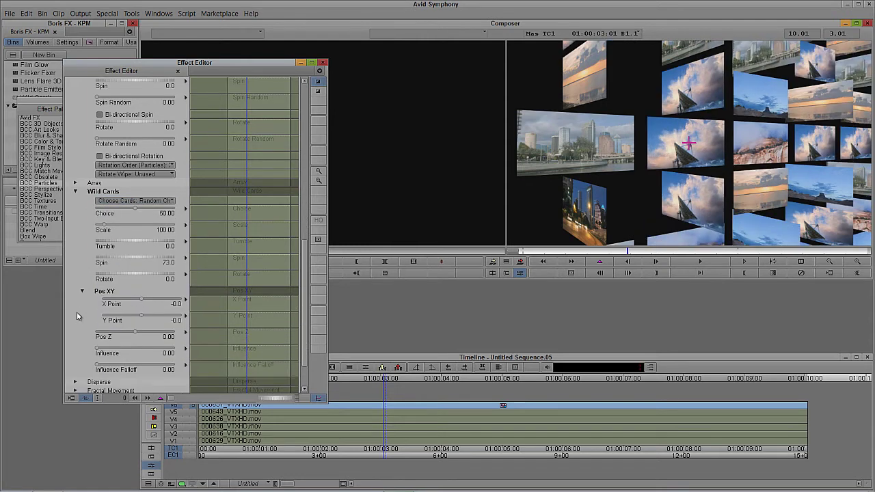
scroll(77, 317, down, 1)
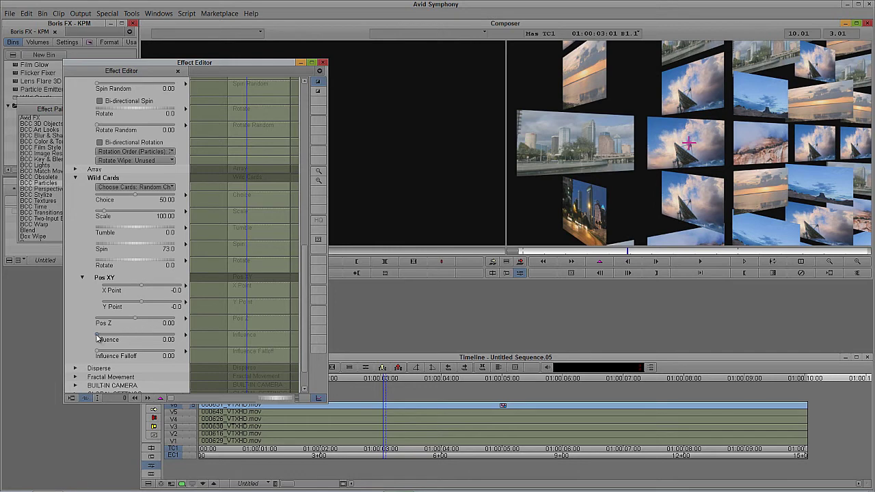
drag(102, 333, 123, 335)
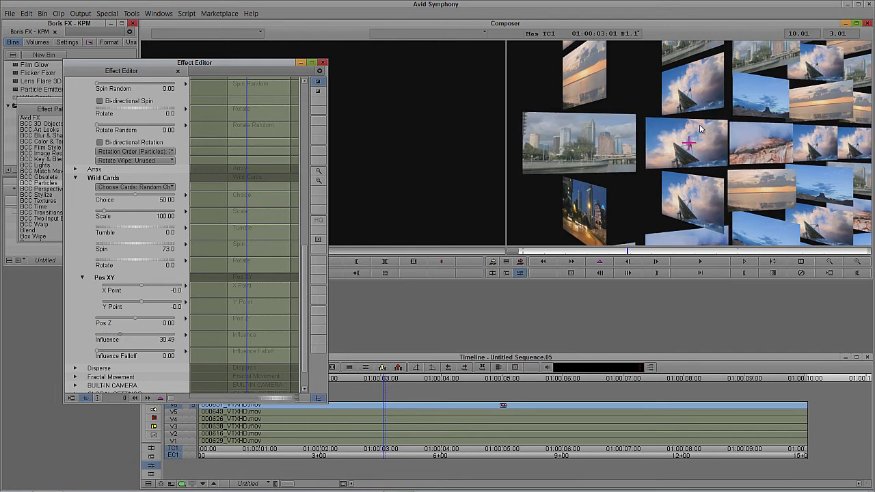
drag(123, 334, 158, 334)
drag(169, 335, 203, 337)
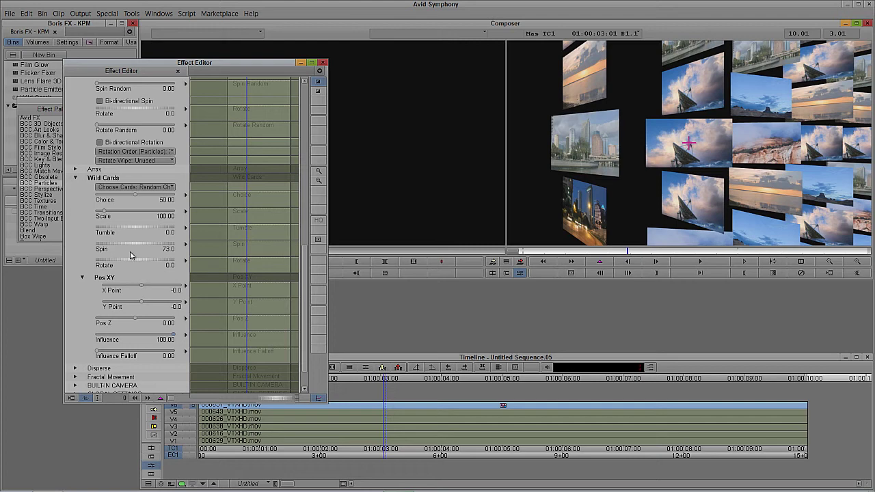
click(172, 335)
drag(126, 335, 7, 334)
click(131, 187)
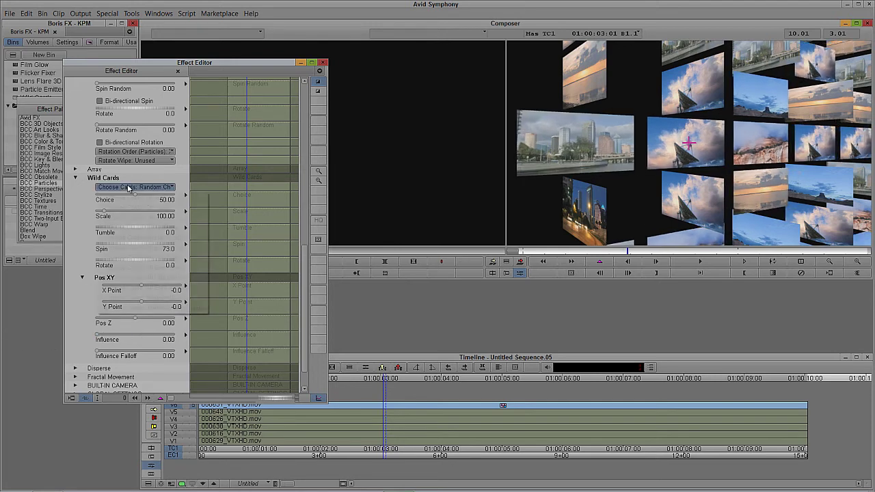
click(129, 200)
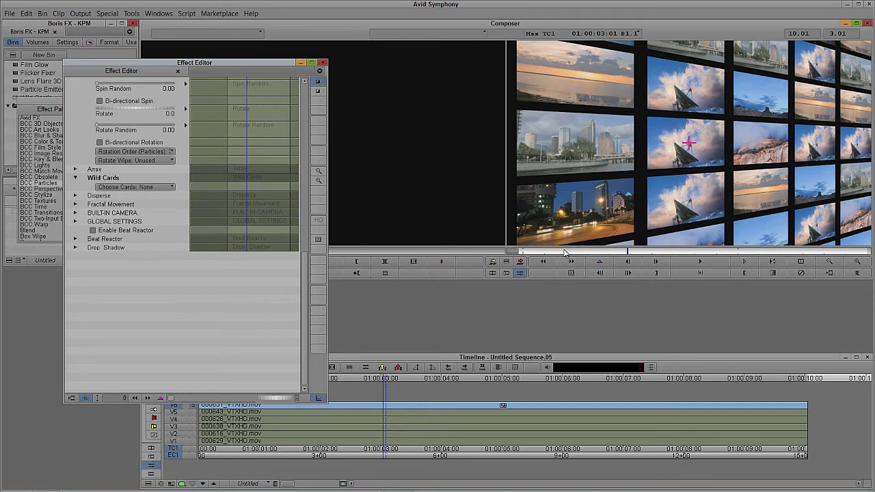
Step: Go to the start of the sequence and set the built-in camera's Y Point to -316.8
click(538, 255)
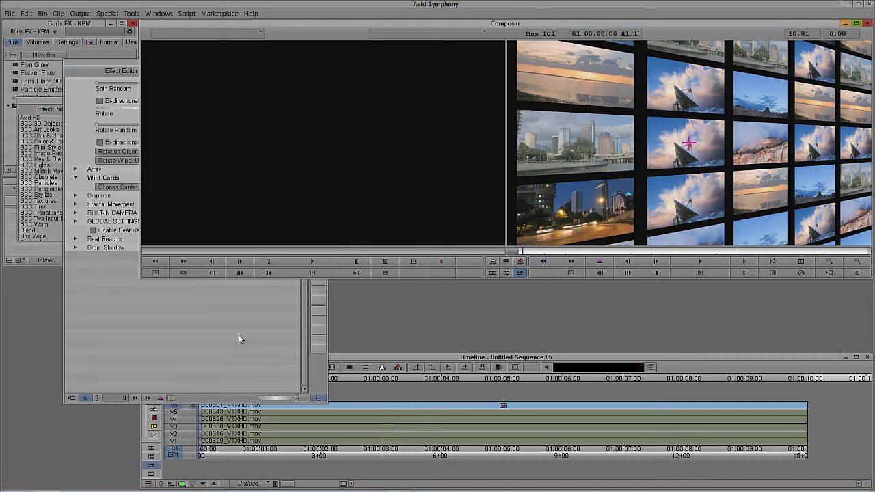
click(75, 213)
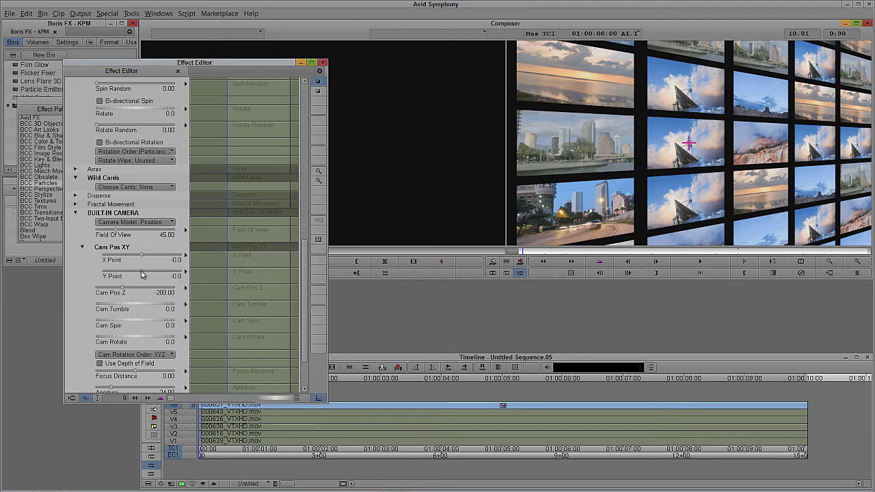
drag(142, 274, 131, 278)
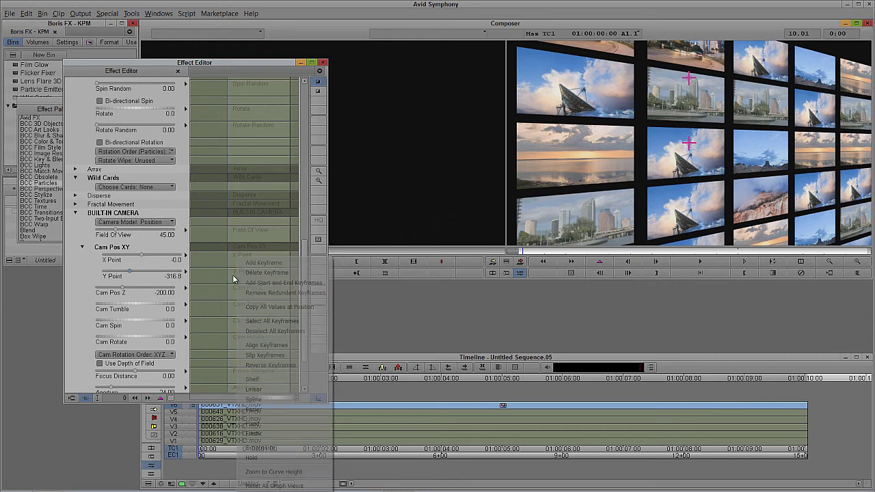
Step: Add keyframes for the BCC Wild Cards parameters at the start of the sequence
right_click(235, 278)
click(248, 266)
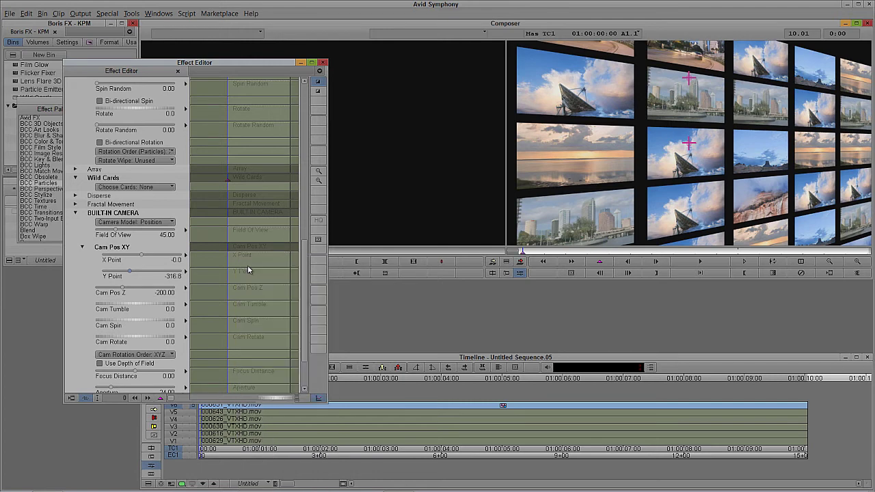
click(602, 265)
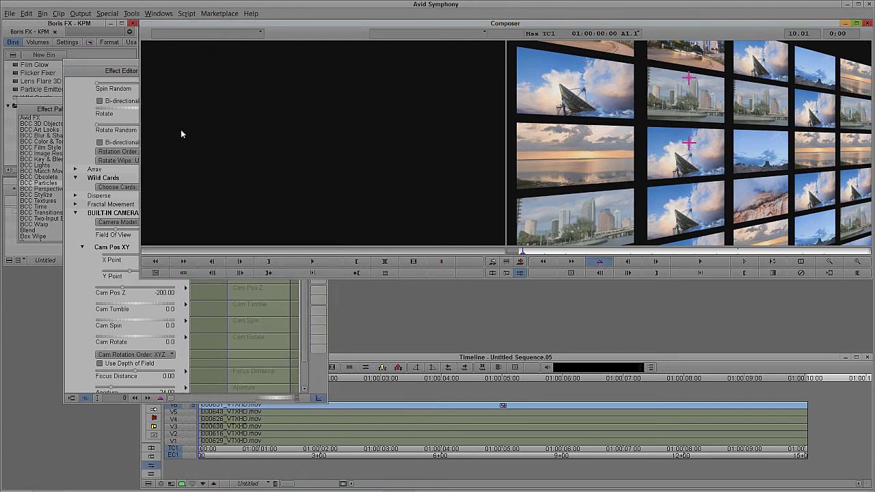
click(126, 66)
Step: Add Wild Cards keyframes at the end of the sequence and set the built-in camera's Y Point there to 219.3
click(699, 253)
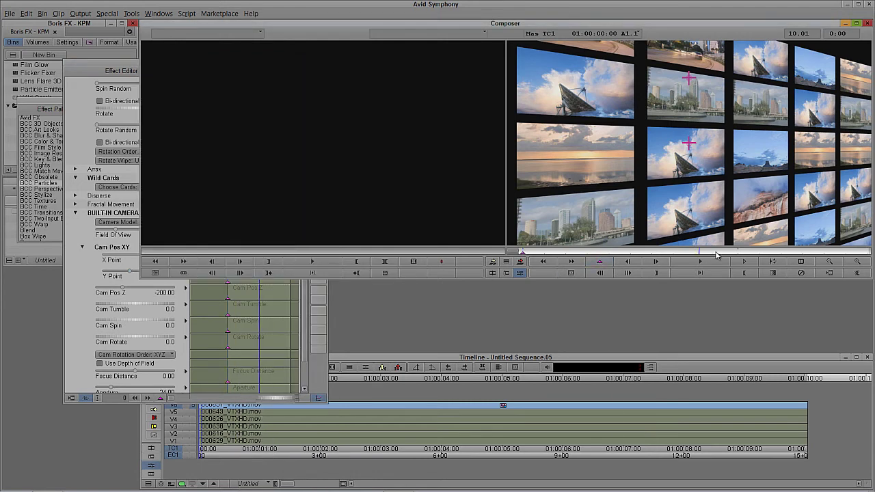
key(End)
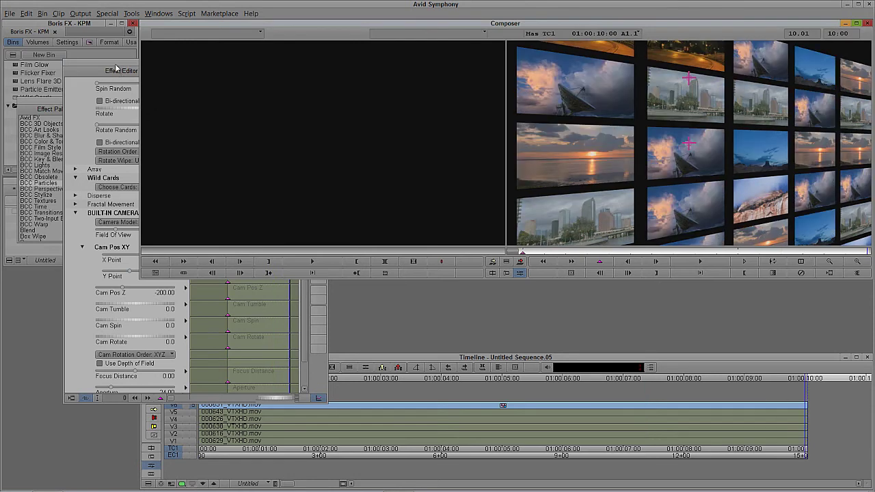
click(117, 69)
click(609, 266)
click(108, 68)
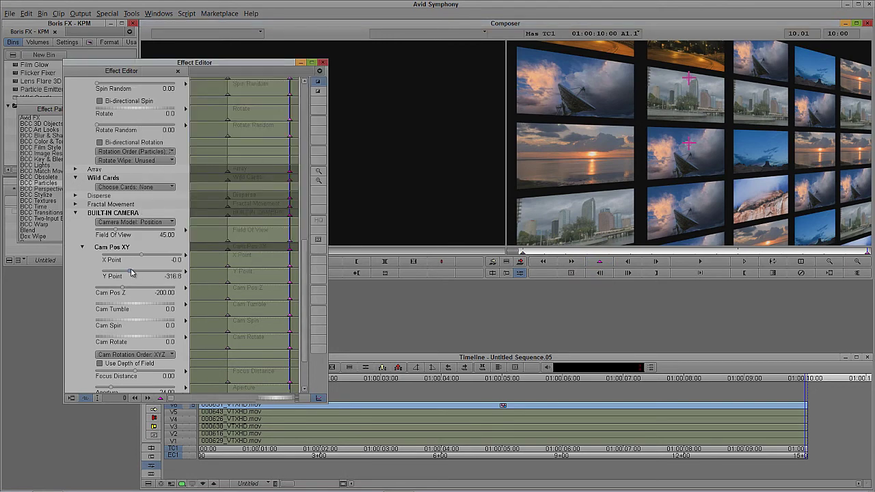
drag(135, 272, 152, 261)
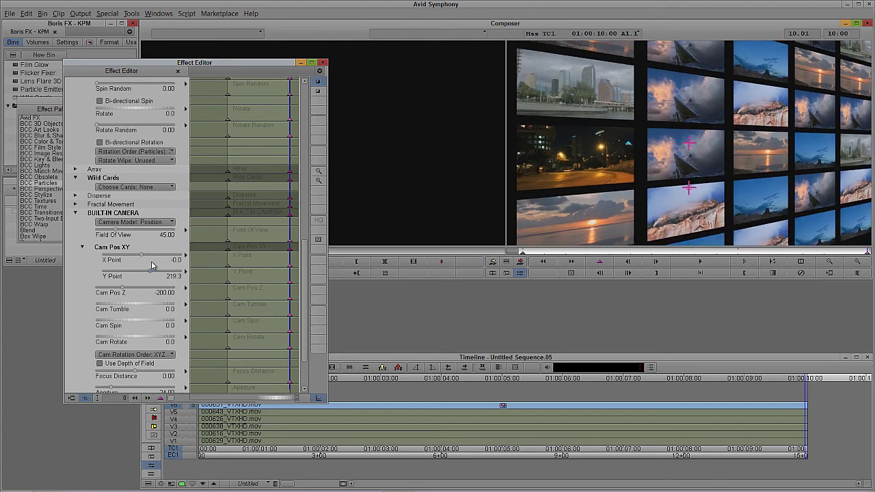
Step: Expand the effect's Render parameters and scrub back to 01:00:02:08 to preview the camera move
drag(305, 298, 305, 126)
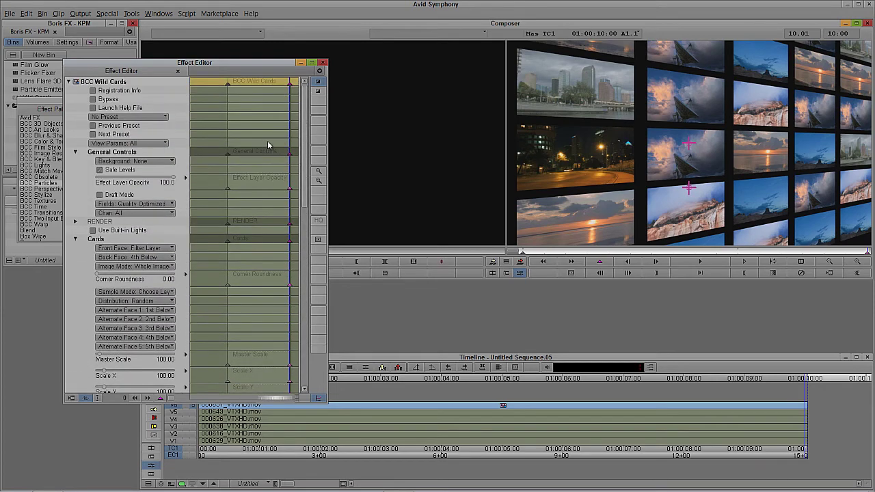
click(76, 223)
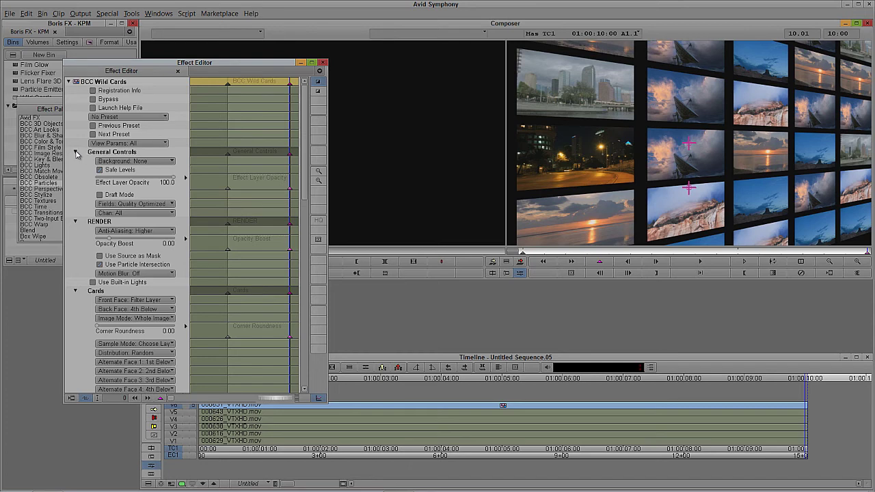
click(649, 253)
drag(663, 255, 600, 256)
click(132, 70)
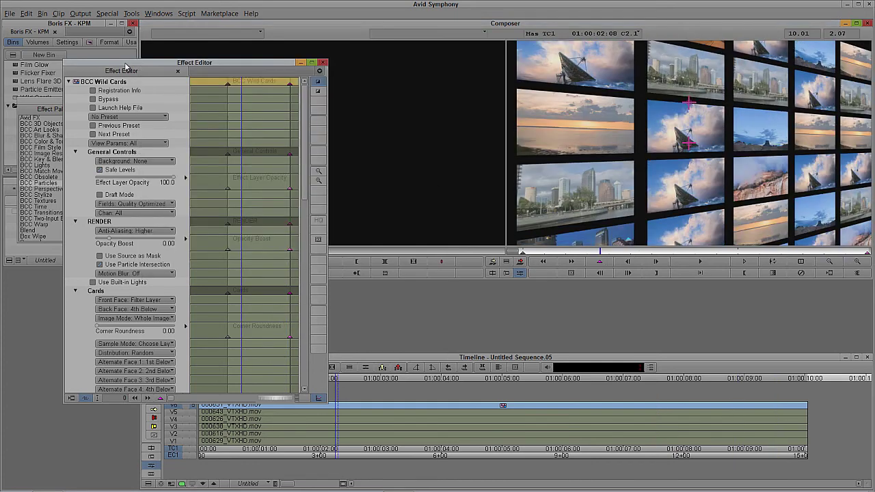
Step: Close the Wild Cards parameters and apply BCC Film Glow from the BCC Film Style category to the V6 clip
click(324, 67)
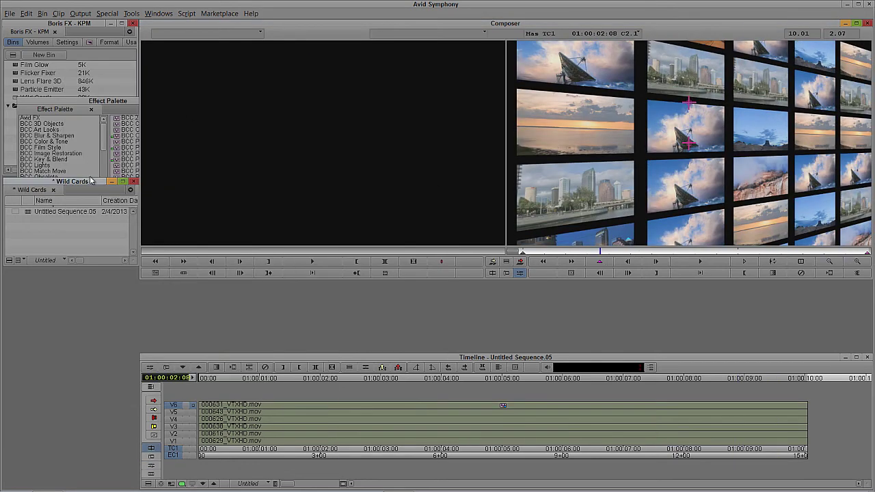
click(91, 102)
click(42, 147)
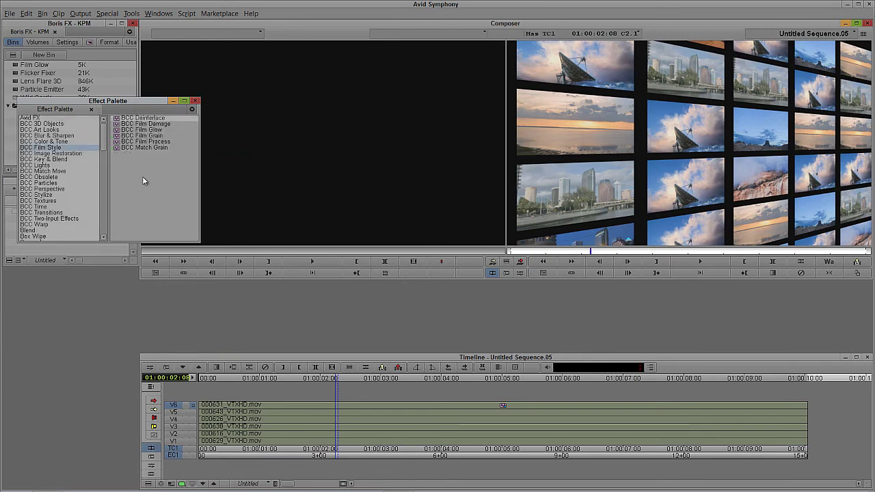
click(140, 130)
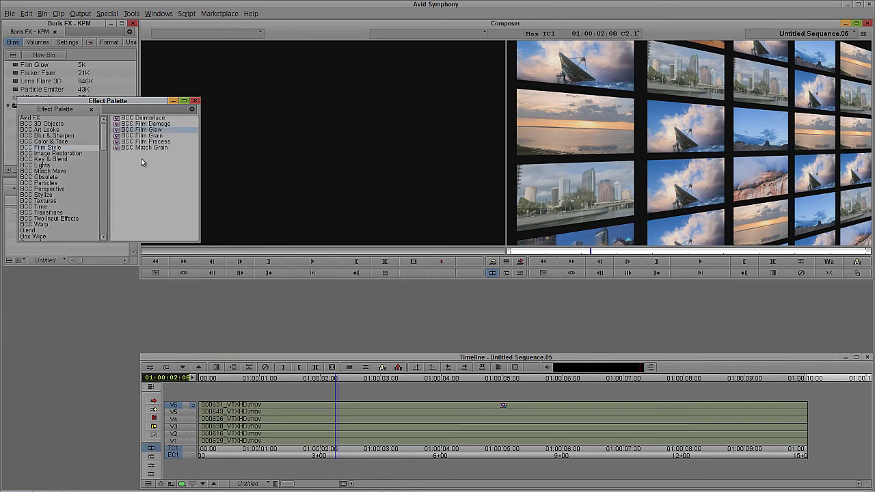
drag(136, 133, 364, 404)
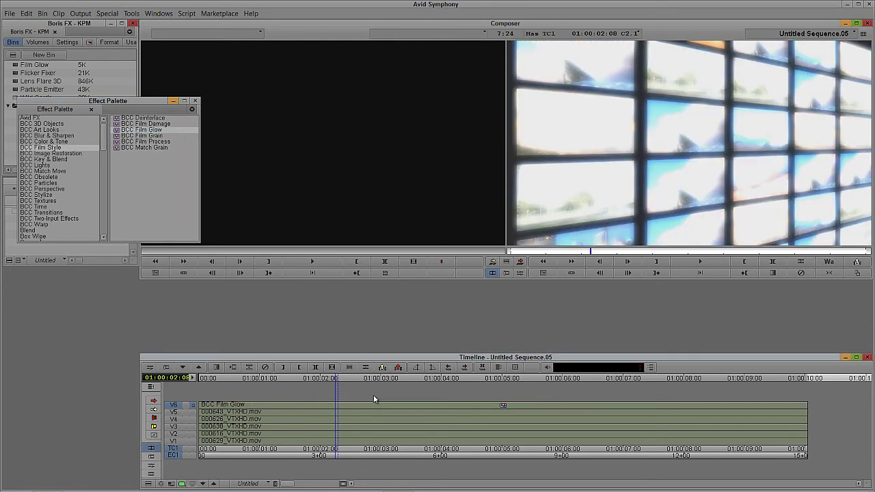
Step: Open the Film Glow parameters, set Glow Intensity to 25 and close them
key(F8)
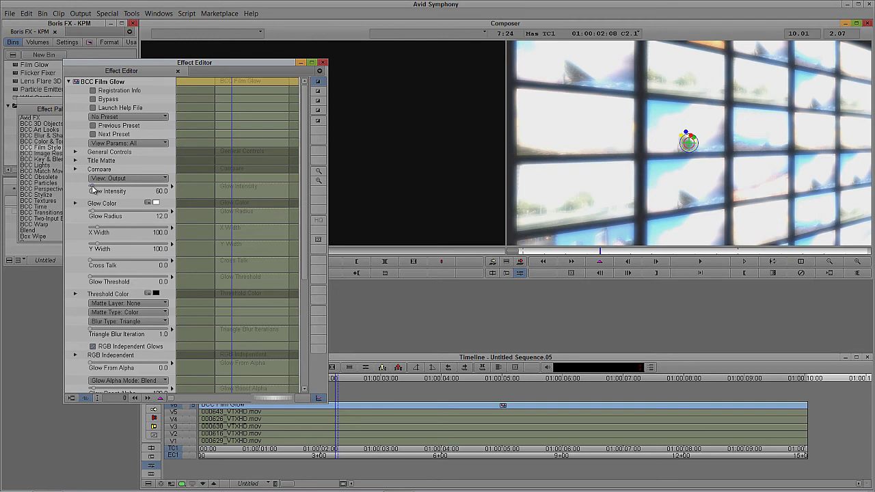
click(94, 191)
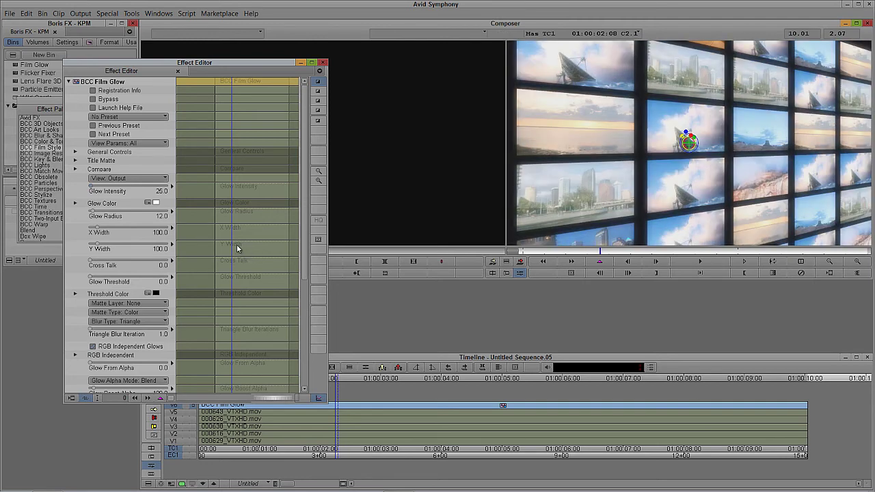
key(space)
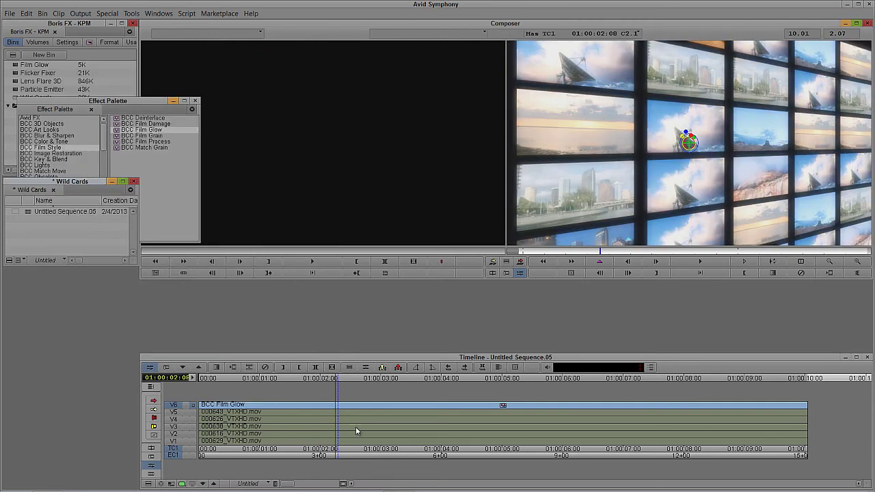
Step: Examine the glowing video wall at several points through the second half of the sequence
click(543, 434)
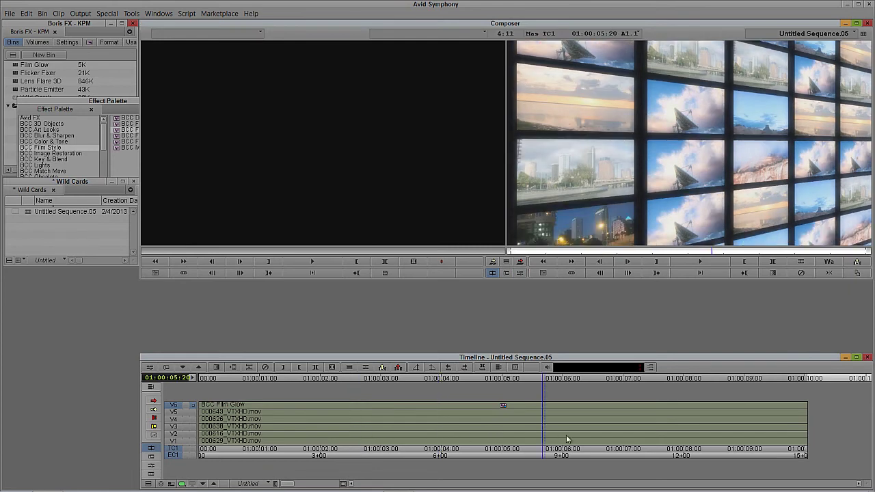
click(634, 431)
click(727, 425)
key(Left)
key(Left)
key(Left)
key(Left)
key(Left)
key(Left)
key(Left)
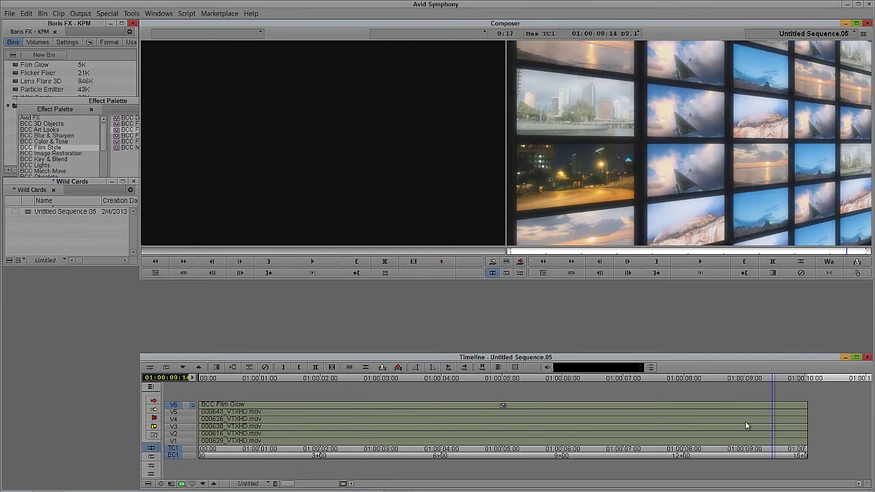
Step: Render the V6 effect to DATADRIVE1 (Y:) and play the sequence from the start
key(ctrl+r)
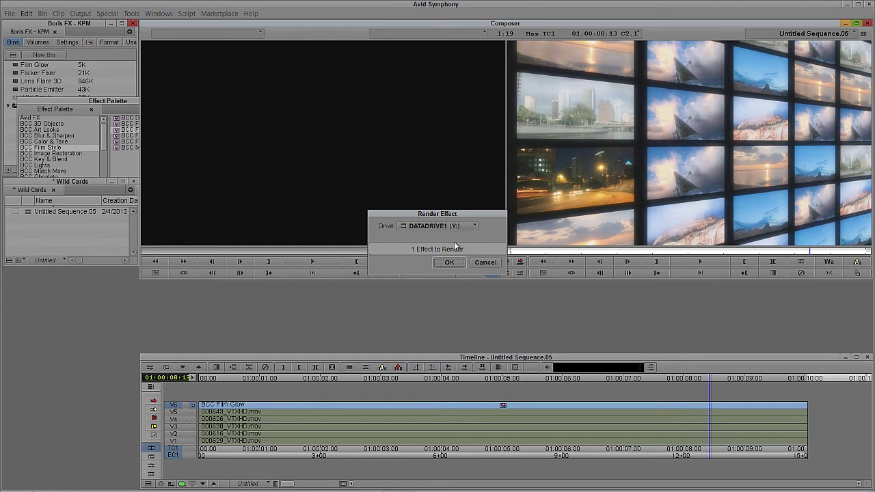
click(454, 262)
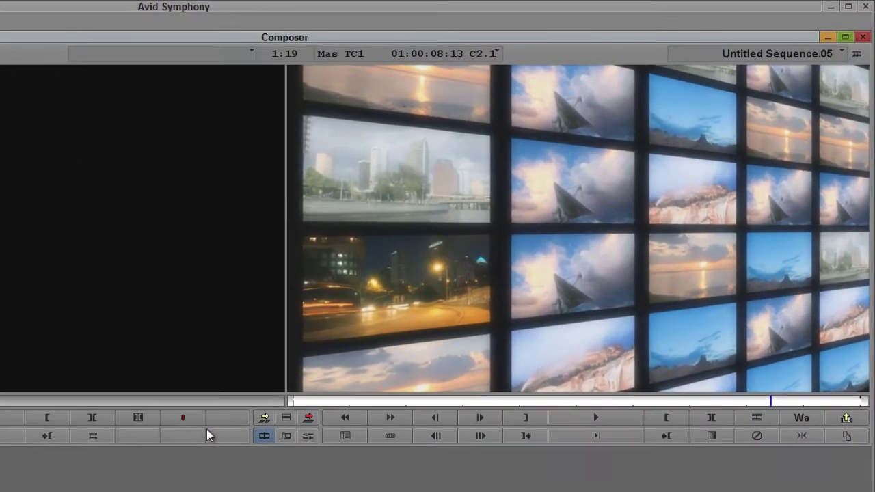
key(Home)
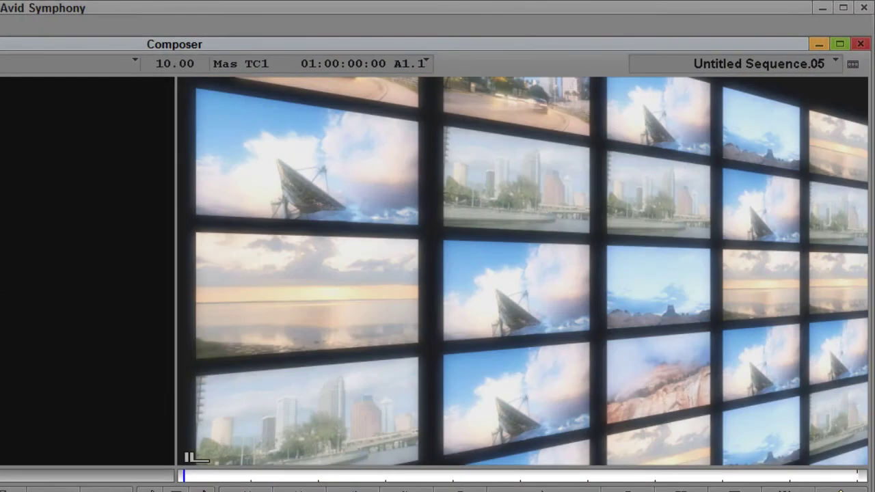
key(space)
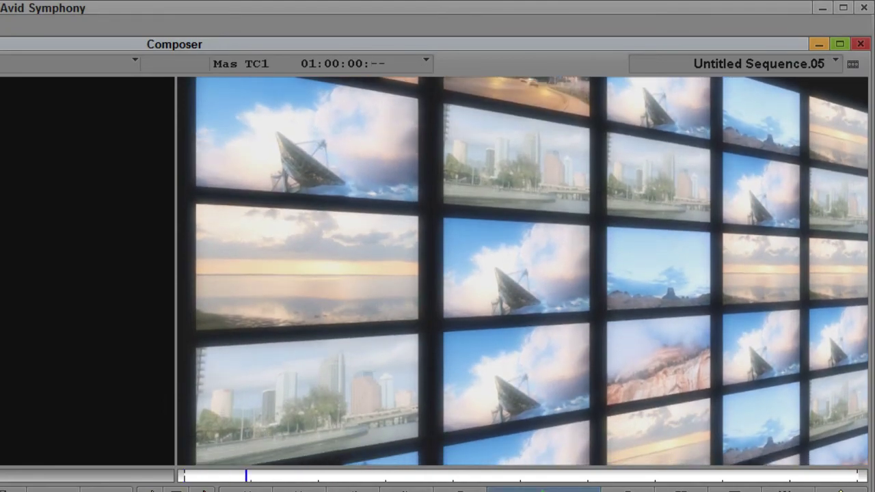